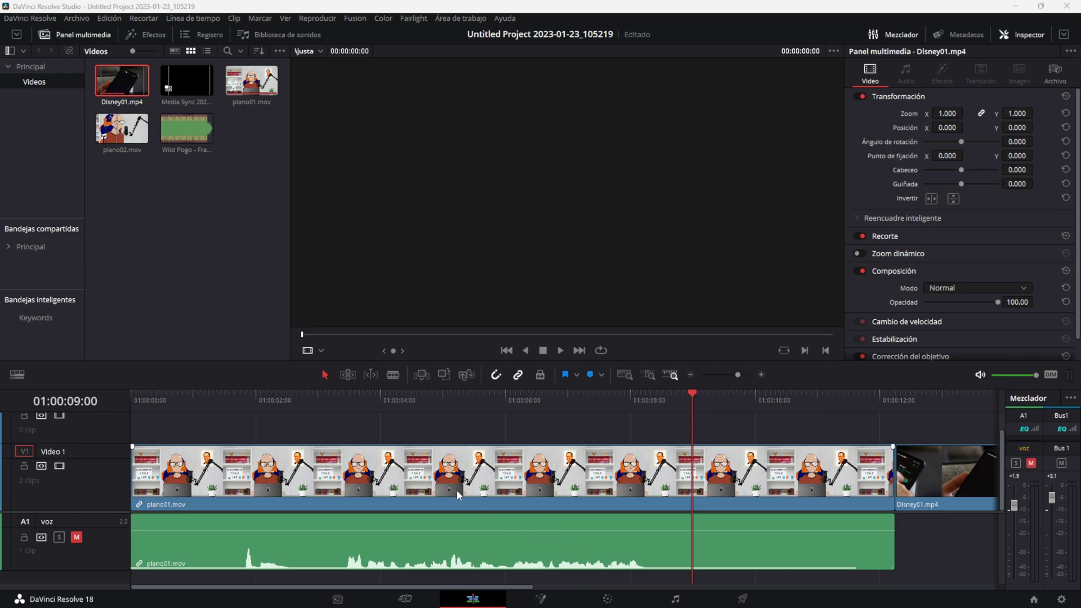
Move Disney01.mp4 right to leave a gap and return plano01.mov to the timeline start.
key(ctrl+minus)
key(ctrl+minus)
key(ctrl+minus)
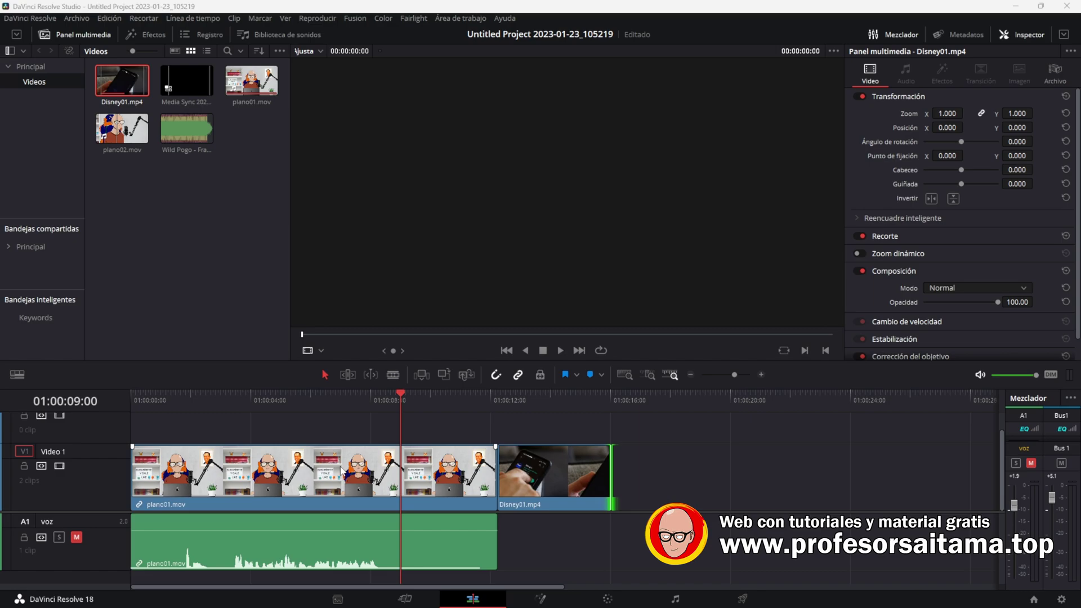
key(ctrl+equal)
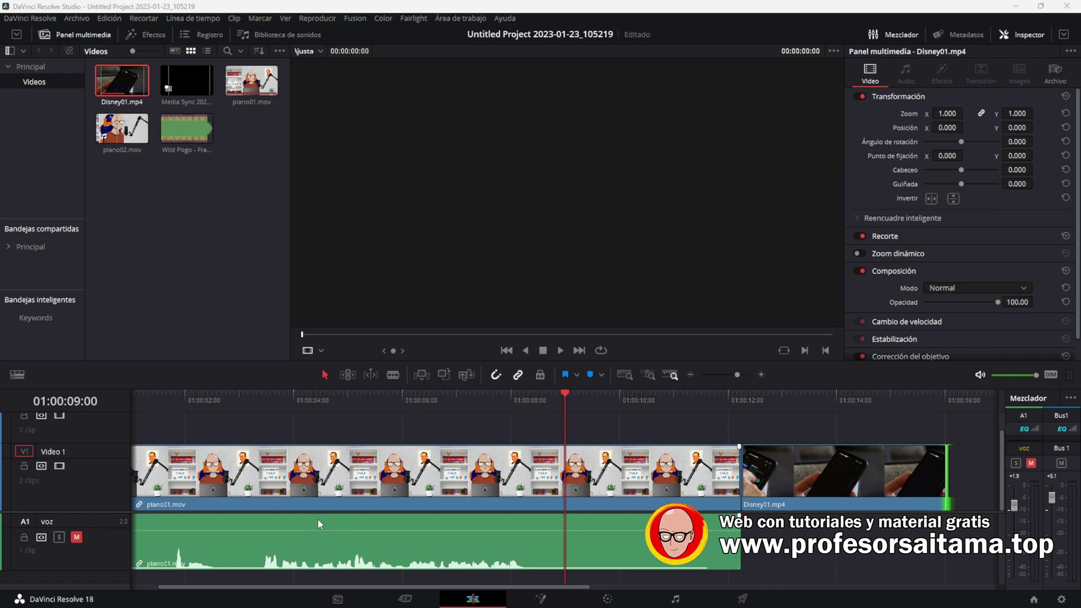
scroll(263, 501, up, 1)
scroll(265, 513, up, 2)
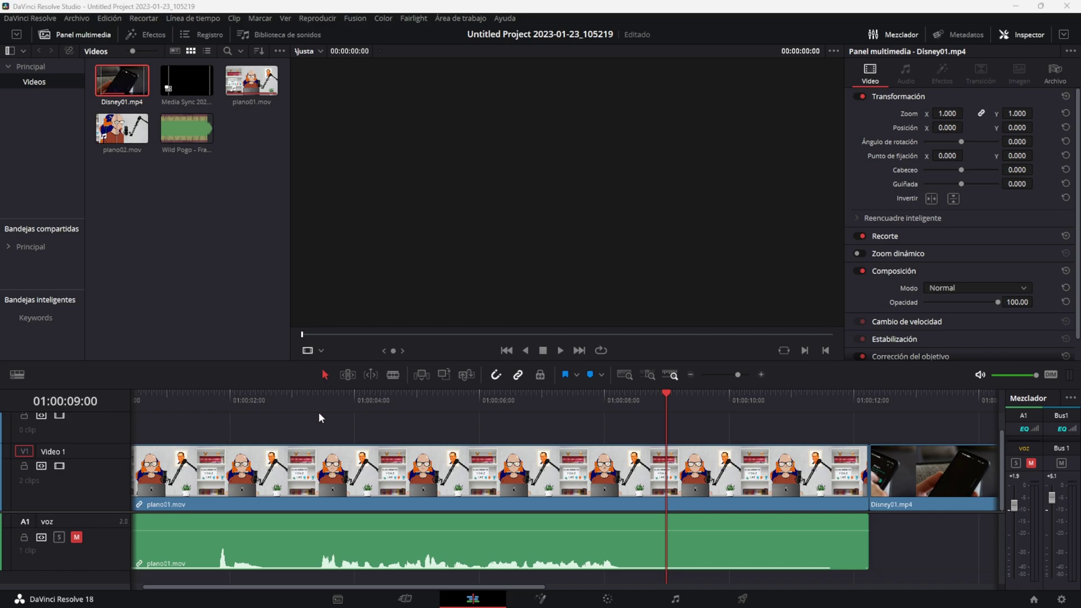
scroll(302, 471, down, 3)
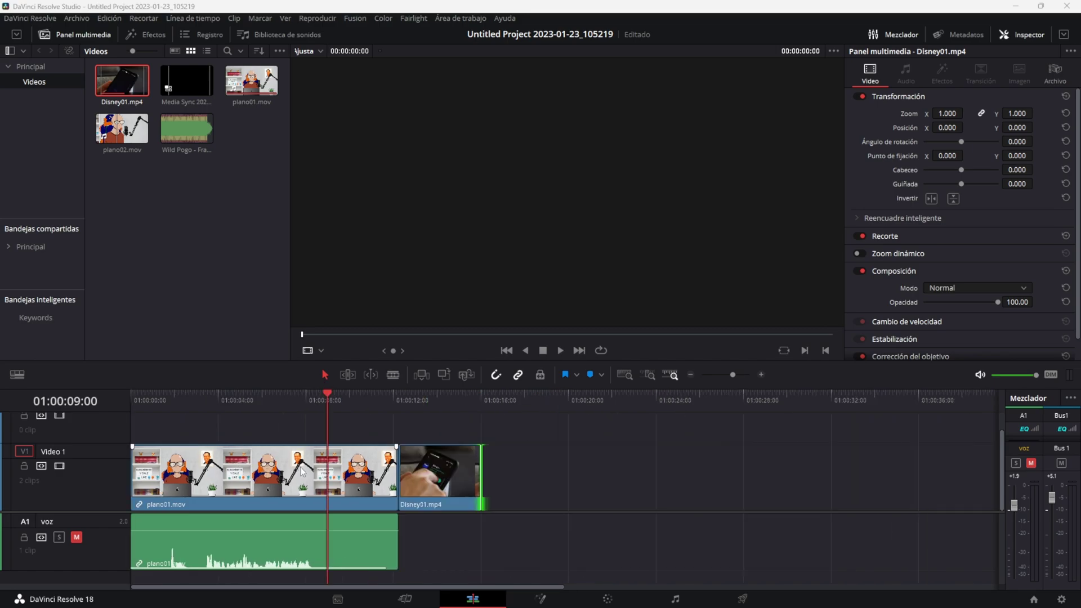
drag(426, 476, 498, 478)
click(346, 485)
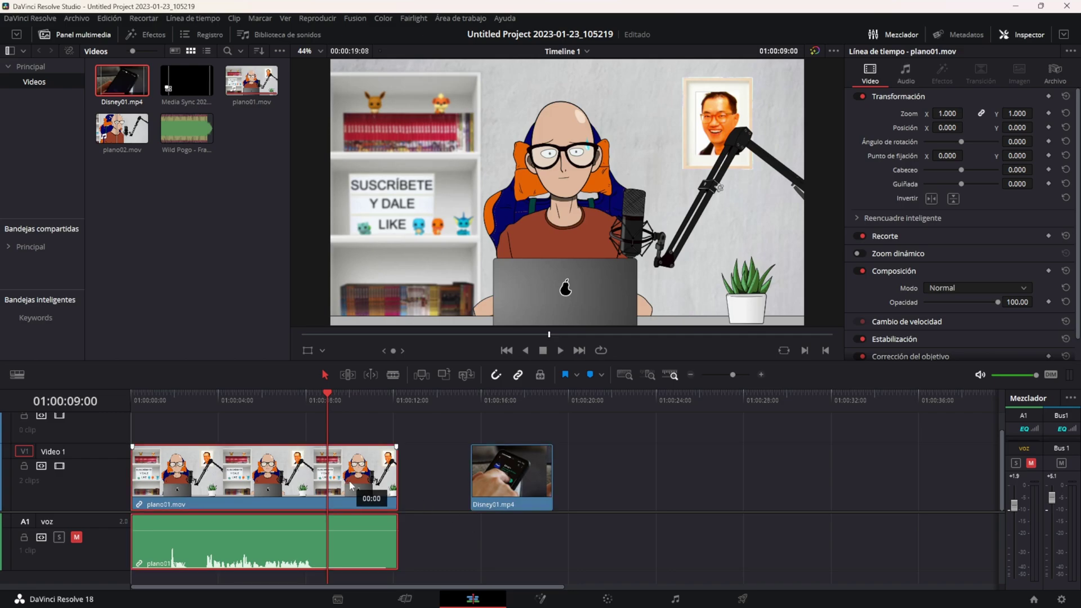
mouse_move(350, 485)
mouse_down()
mouse_move(376, 489)
mouse_move(370, 439)
mouse_move(371, 486)
mouse_up()
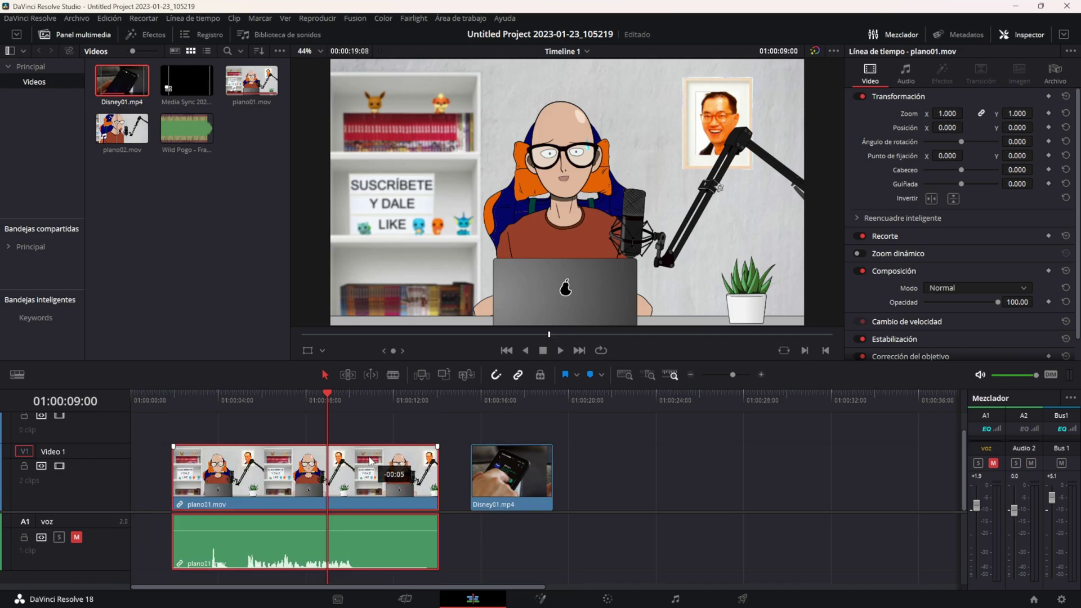
mouse_move(528, 479)
mouse_down()
mouse_move(454, 481)
mouse_move(512, 483)
mouse_up()
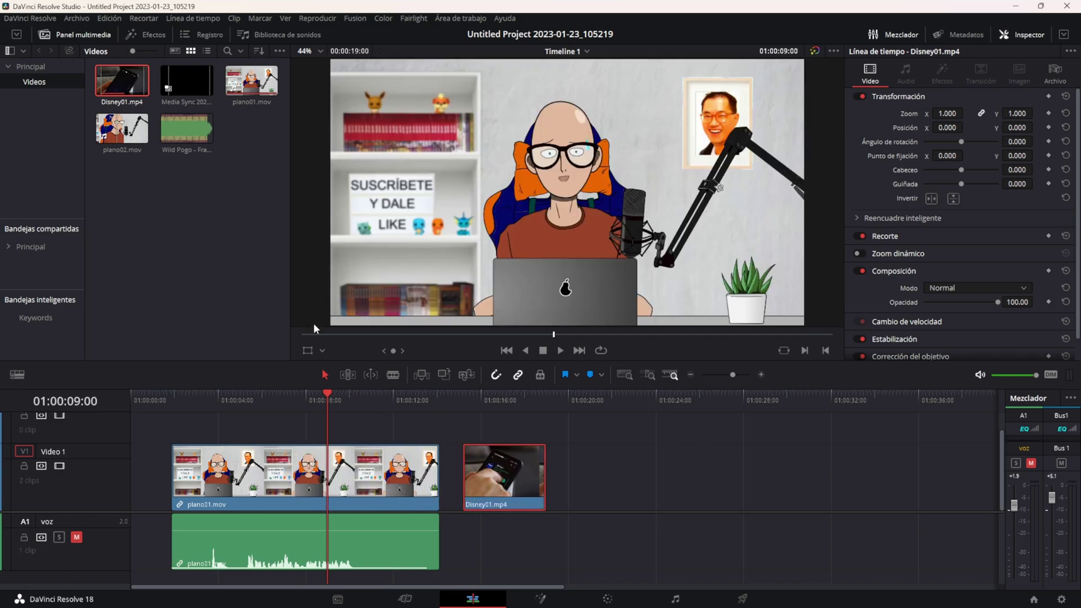
drag(260, 473, 218, 477)
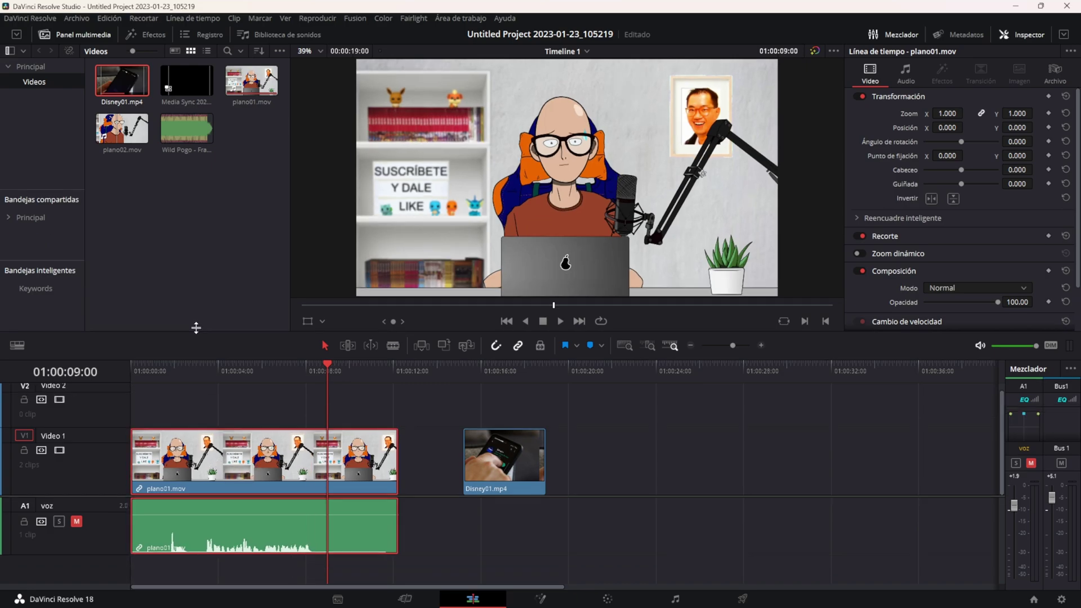
Enlarge the timeline panel and trim plano01.mov's end about two seconds shorter.
drag(197, 361, 197, 320)
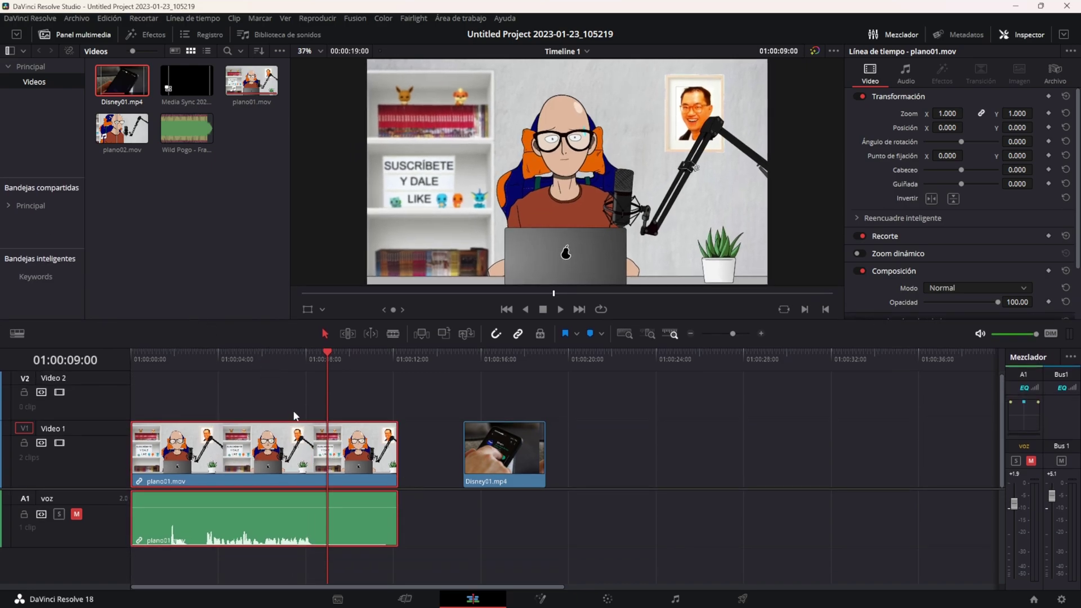
click(216, 355)
mouse_move(396, 460)
mouse_down()
mouse_move(351, 467)
mouse_move(366, 468)
mouse_up()
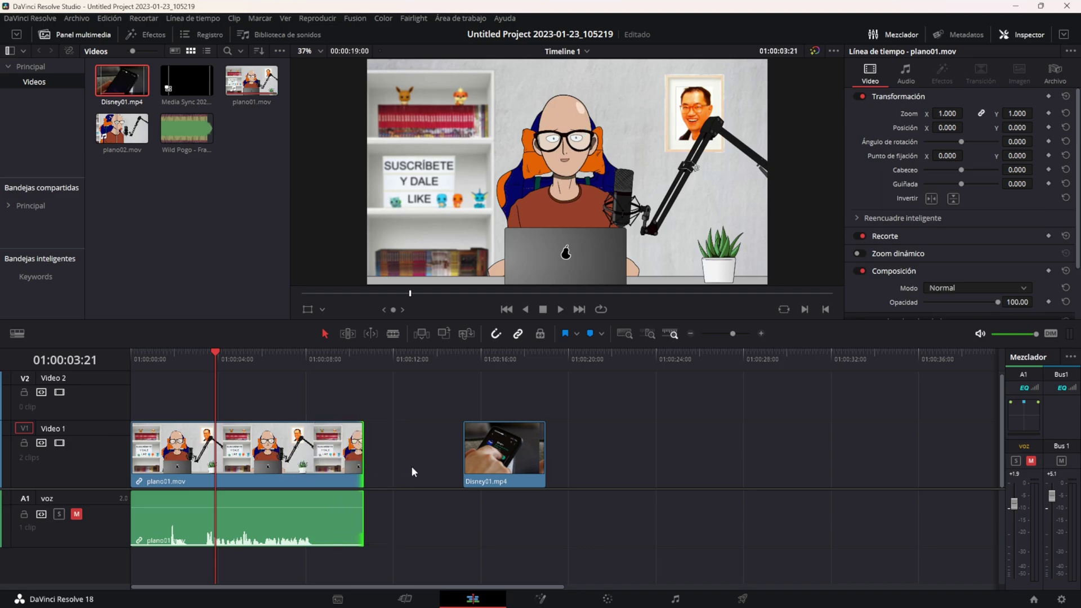
click(185, 359)
scroll(226, 445, up, 2)
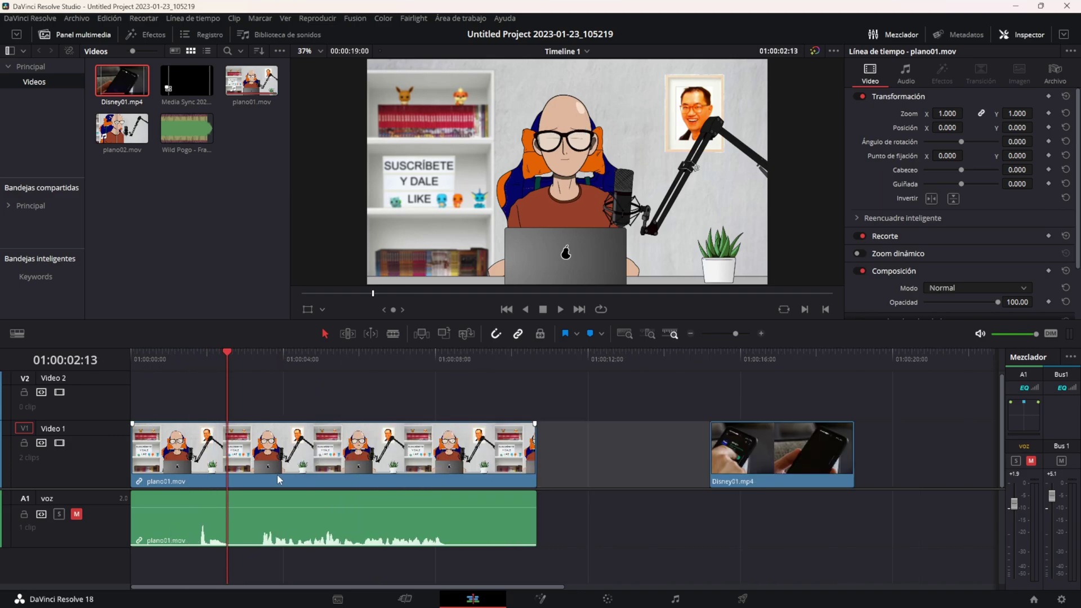
scroll(309, 480, up, 2)
mouse_move(259, 358)
mouse_down()
mouse_move(342, 359)
mouse_move(297, 360)
mouse_up()
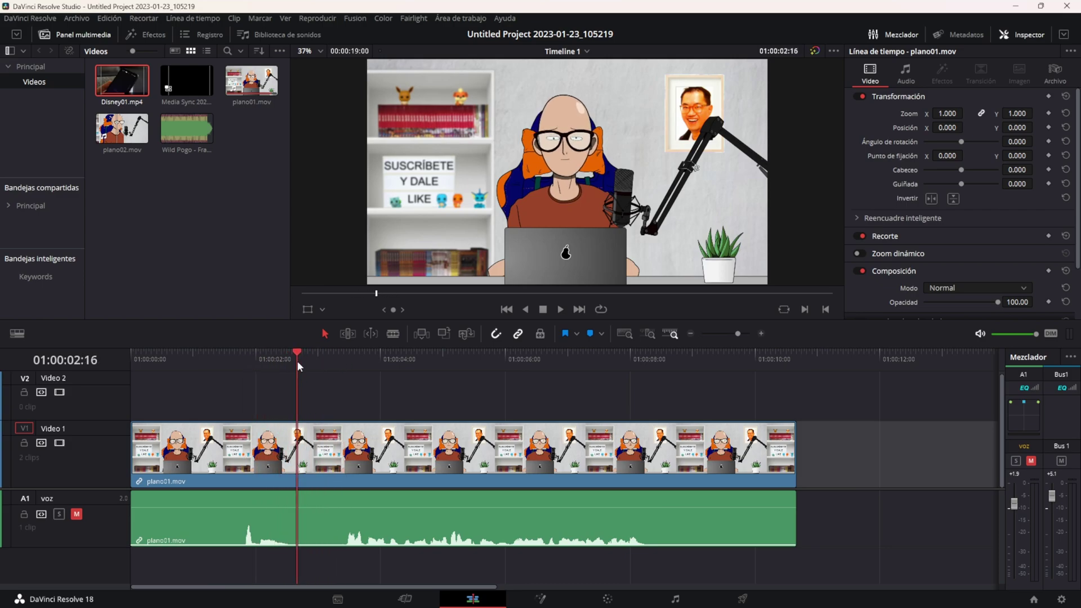
Blade plano01.mov at 01:00:02:16 and 01:00:03:10, isolating a short middle piece.
key(b)
click(297, 448)
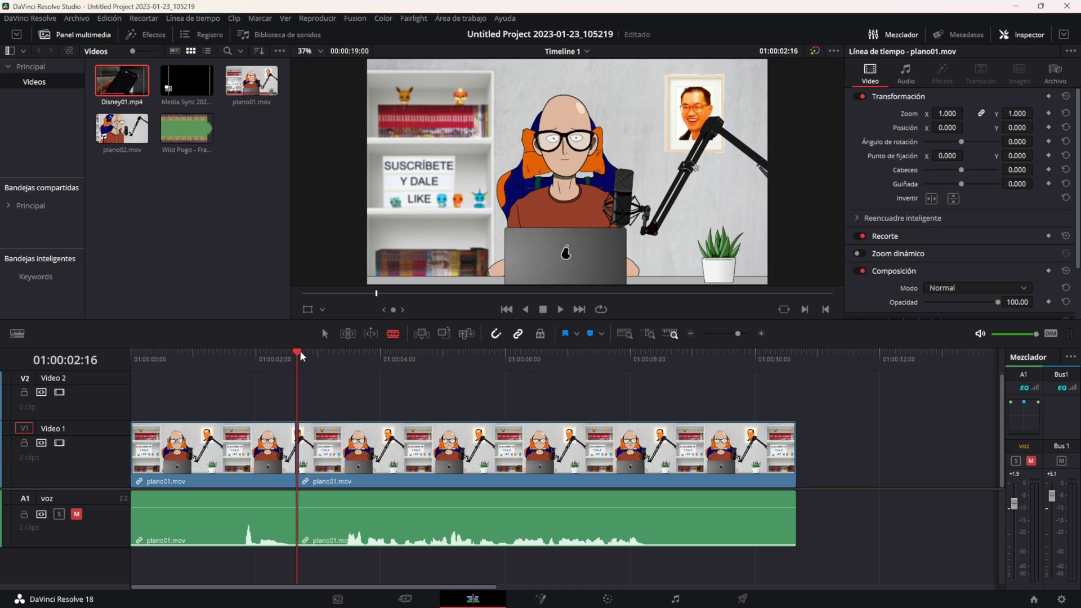
drag(299, 351, 343, 360)
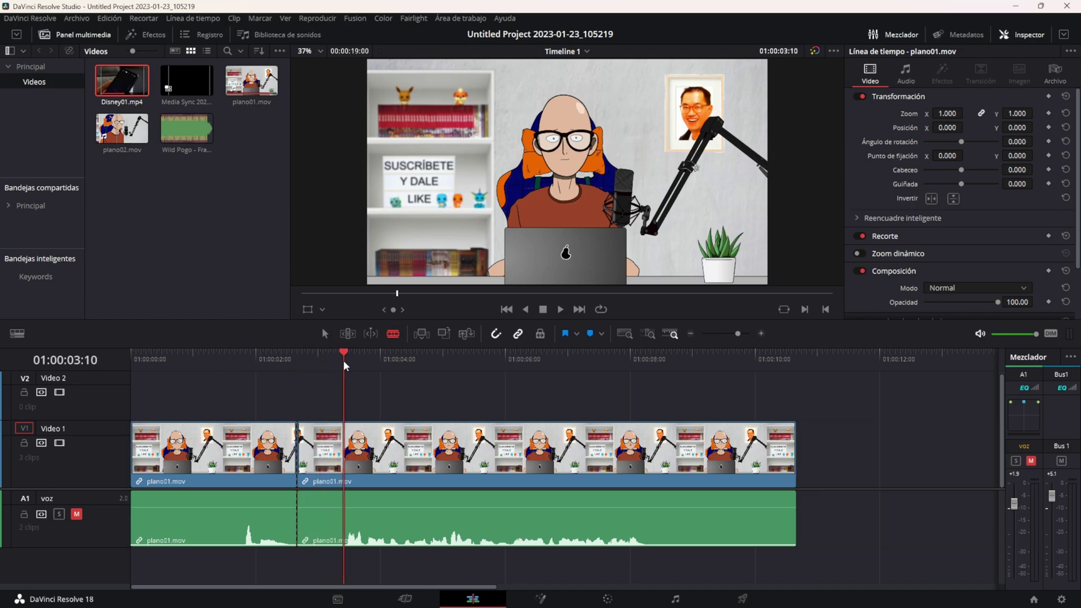
click(344, 445)
key(a)
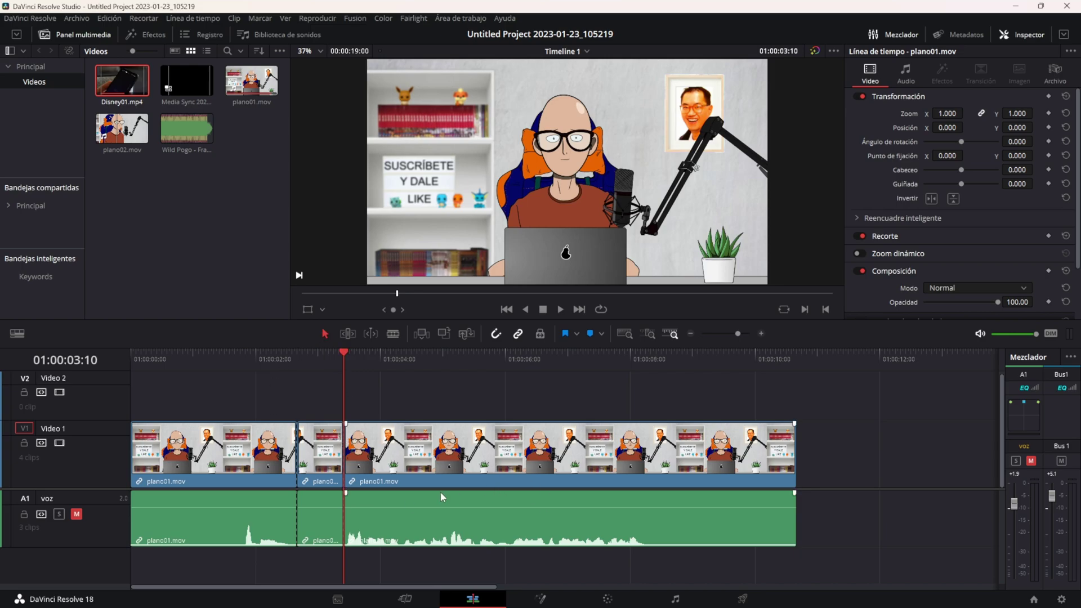
Delete the middle piece, undo, save, then ripple-delete it so no gap remains.
click(313, 448)
key(BackSpace)
drag(260, 376, 411, 565)
drag(390, 396, 827, 530)
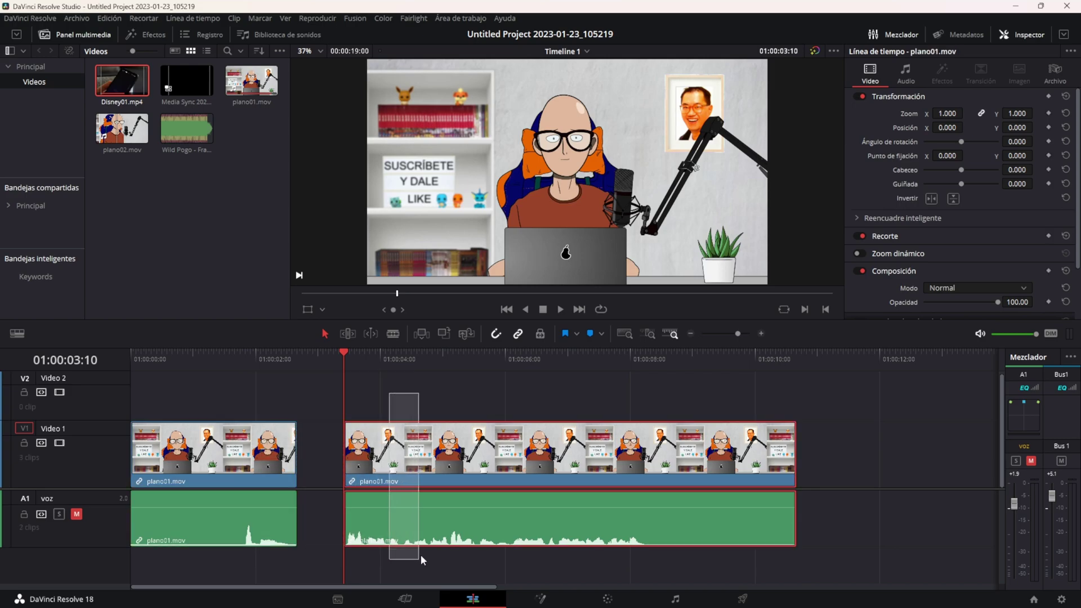
click(844, 526)
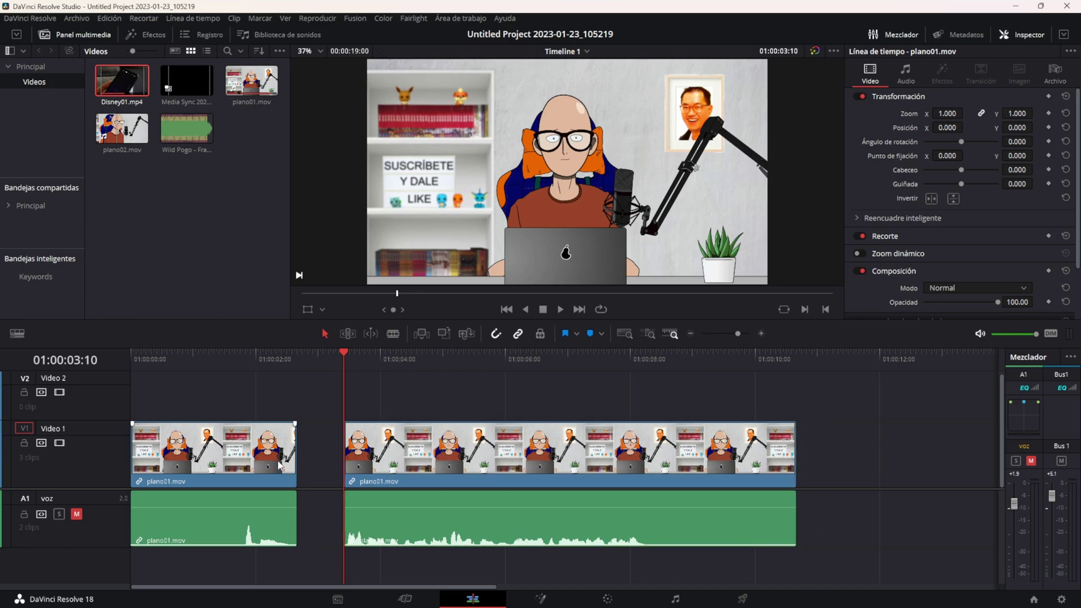
key(ctrl+z)
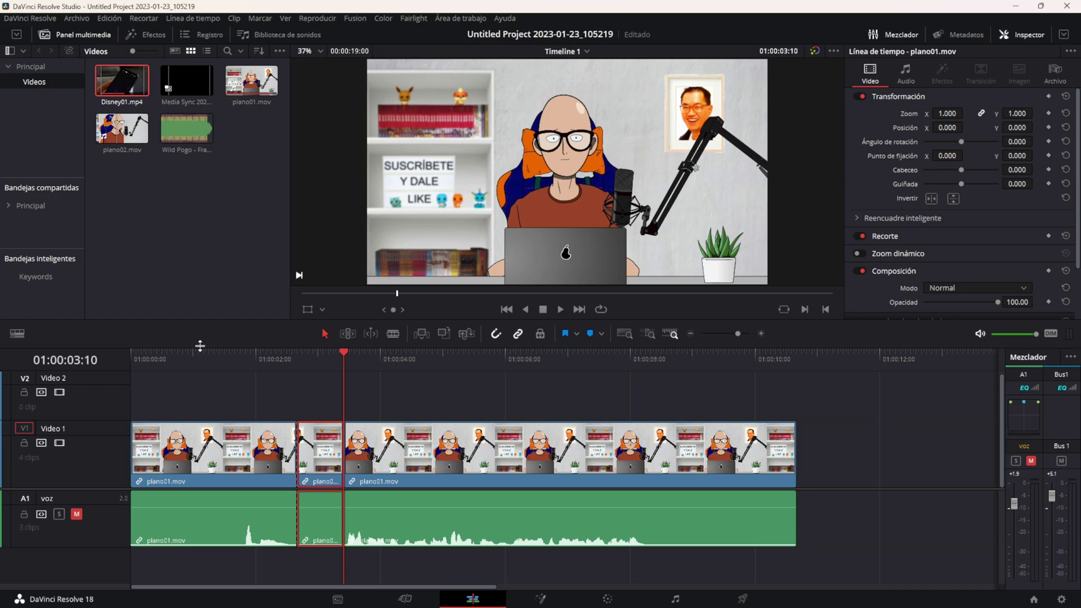
key(ctrl+s)
key(Delete)
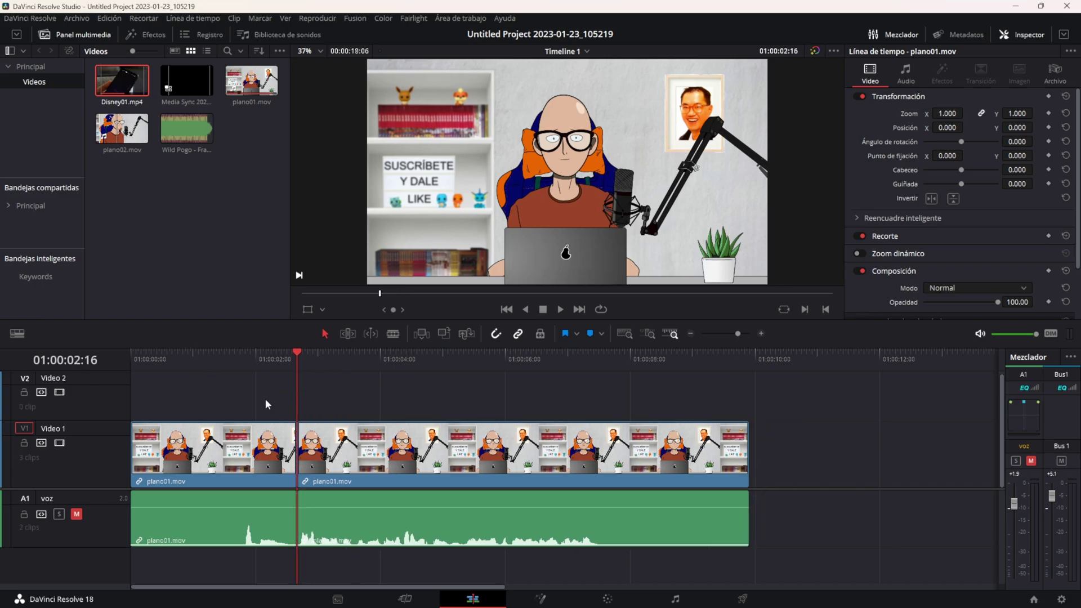
Undo the cuts to restore whole plano01.mov, then shift all clips about 3 seconds later.
drag(265, 400, 347, 550)
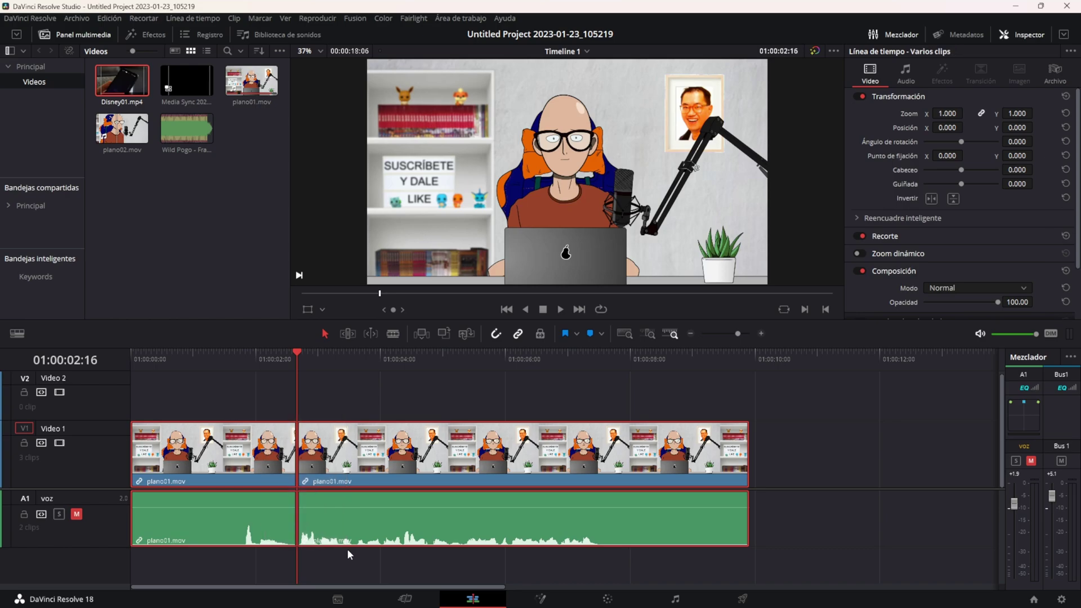
key(ctrl+z)
key(ctrl+minus)
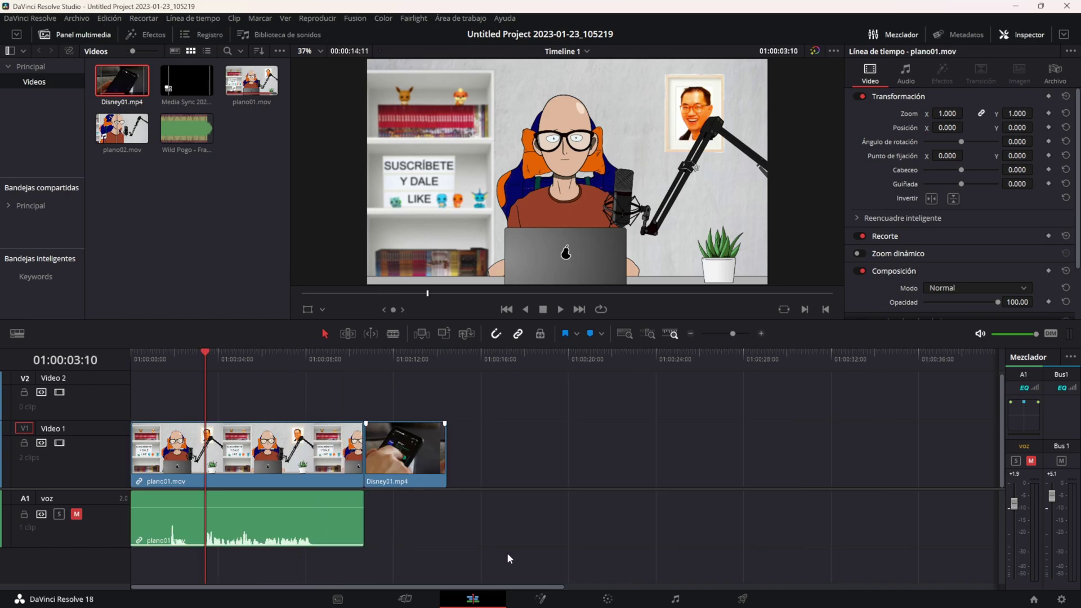
drag(529, 548, 135, 411)
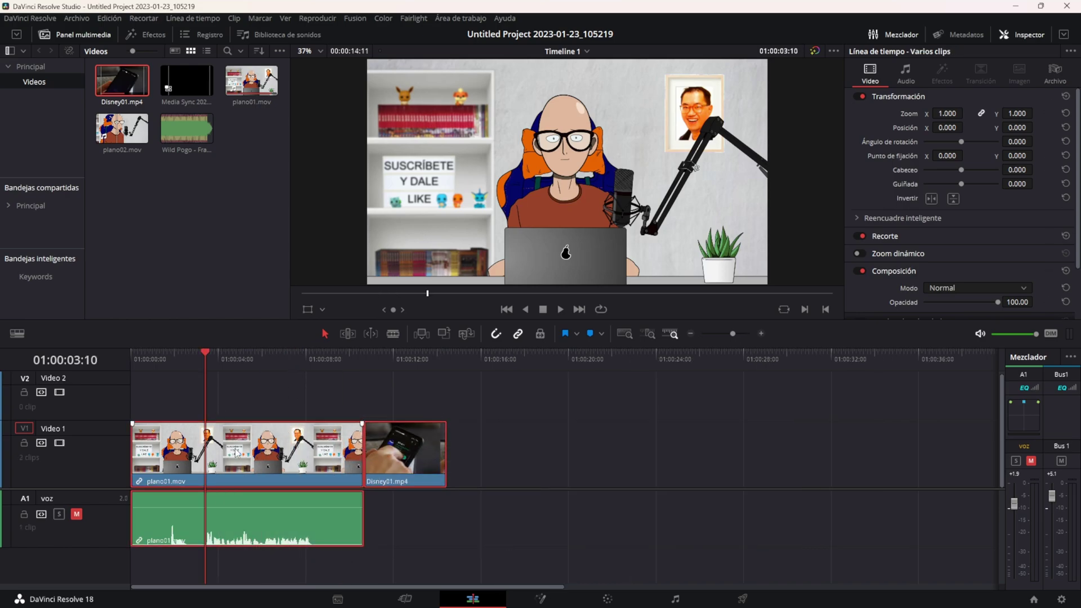
drag(241, 455, 351, 455)
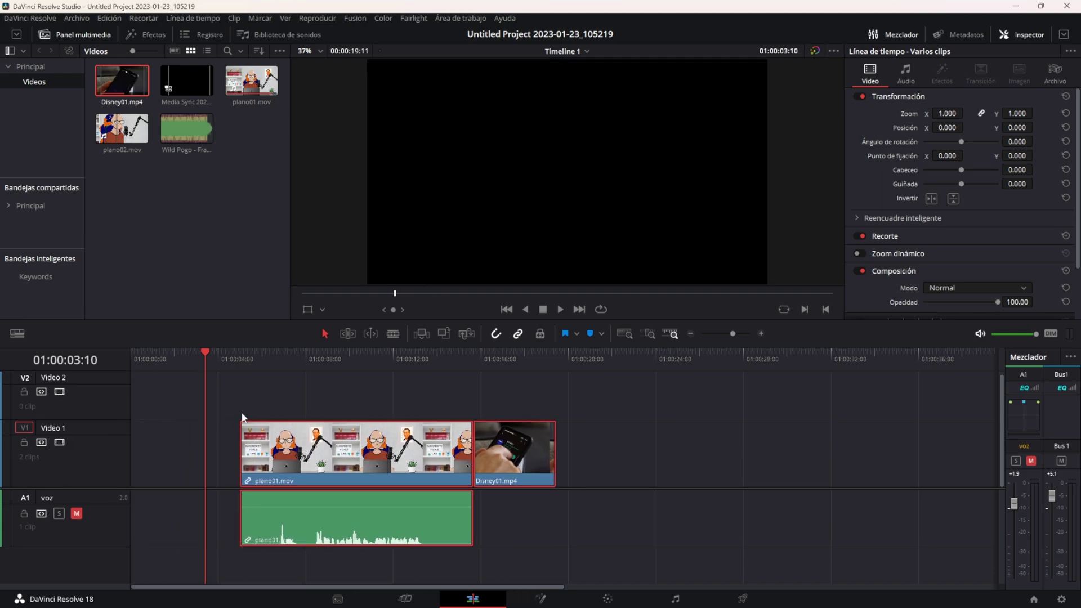
Alt-drag copies of plano01.mov and Disney01.mp4 onto Video 2, then remove them.
key(alt)
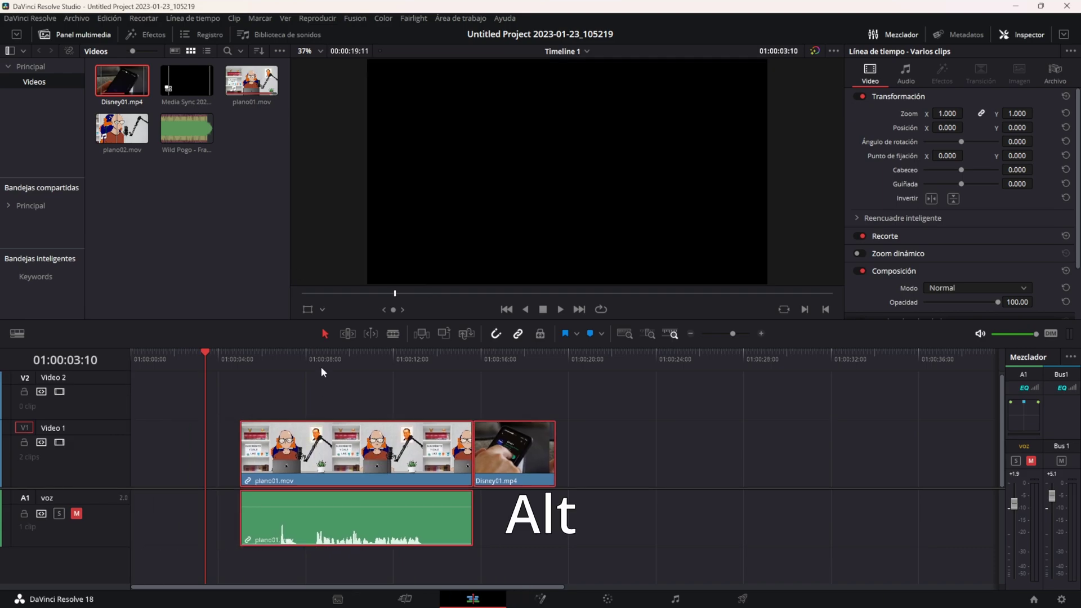
drag(294, 433, 302, 408)
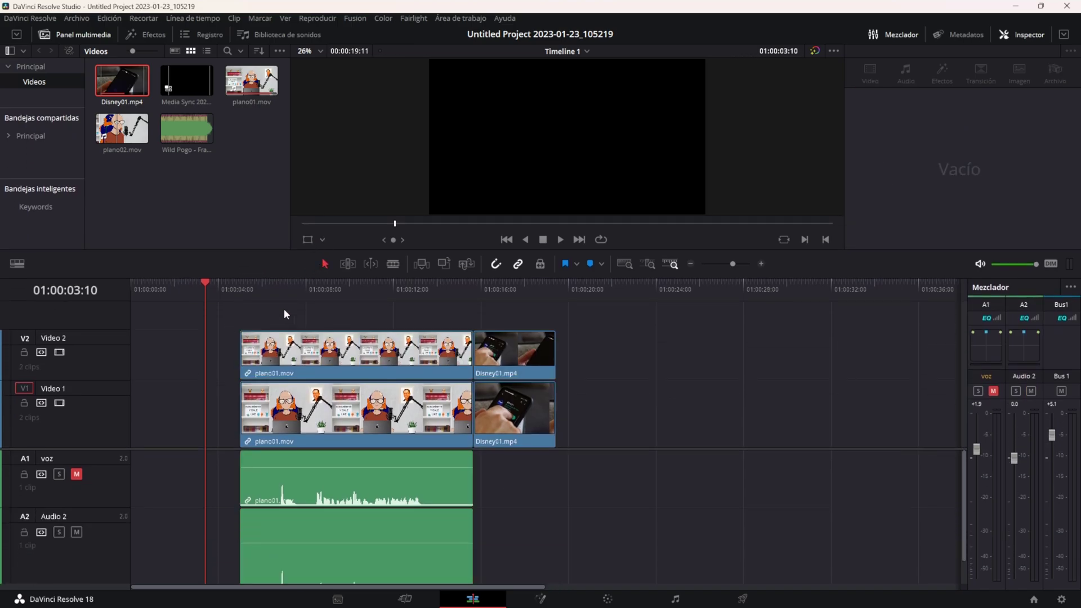
drag(227, 325, 600, 591)
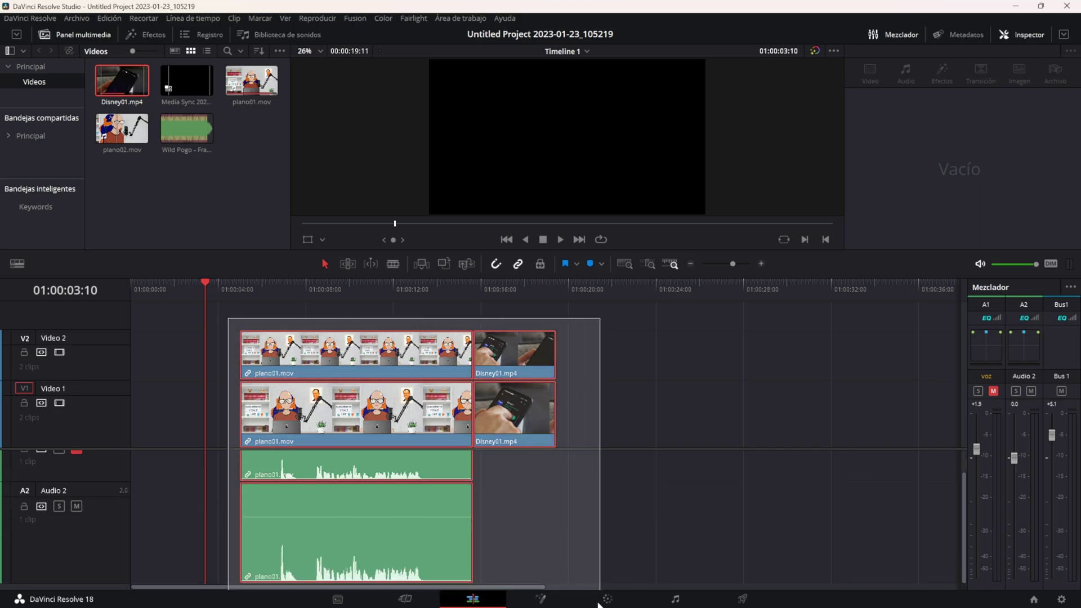
mouse_move(242, 354)
mouse_down()
mouse_move(269, 358)
mouse_move(243, 360)
mouse_up()
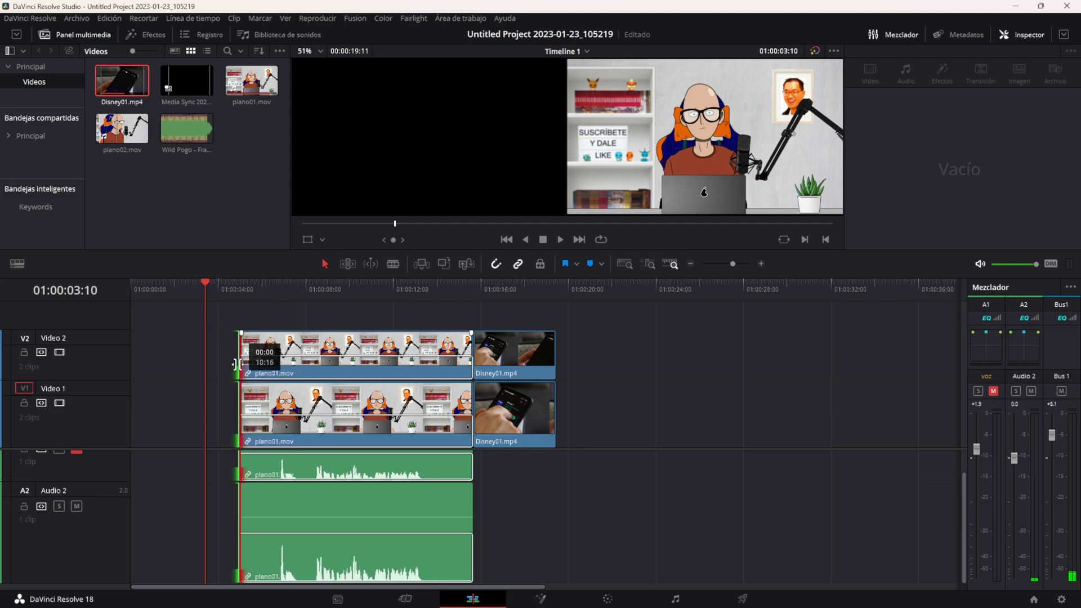
click(254, 411)
click(225, 415)
click(256, 413)
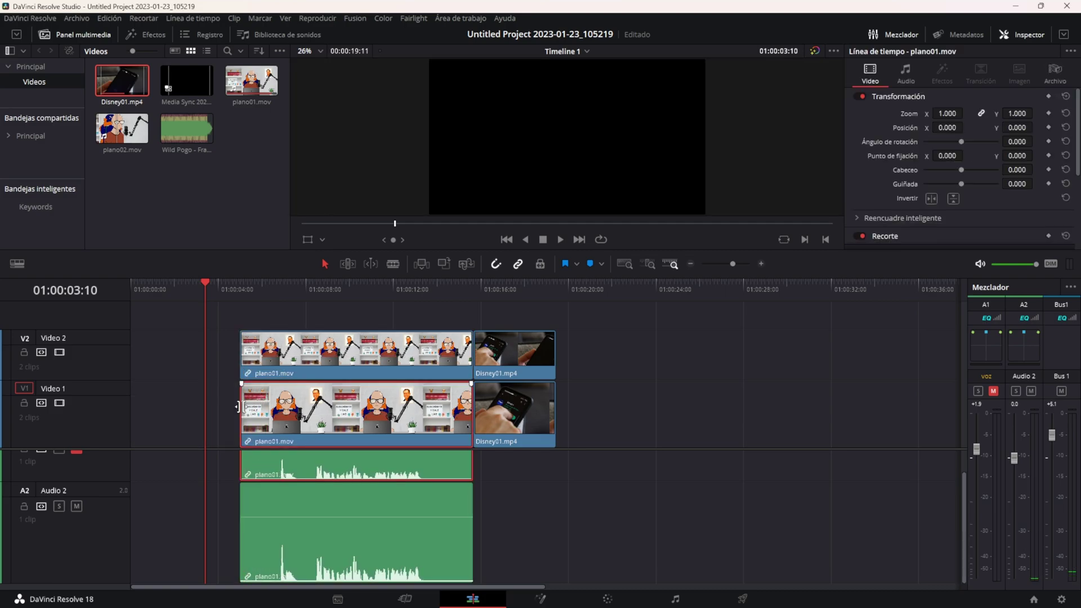
drag(248, 406, 246, 407)
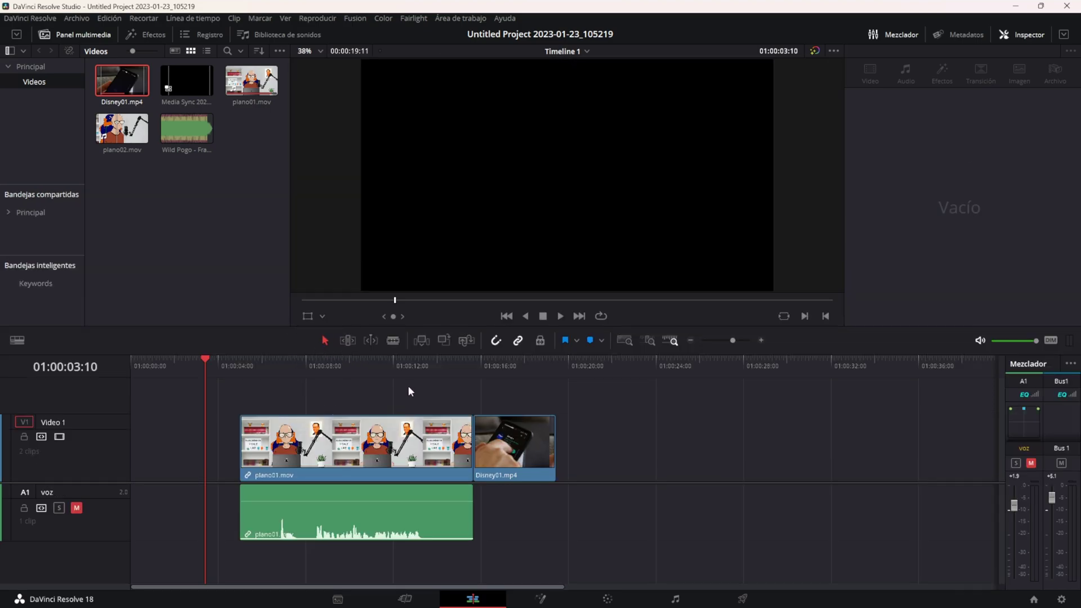
Blade plano01.mov twice and Disney01.mp4 once to isolate three short pieces.
key(b)
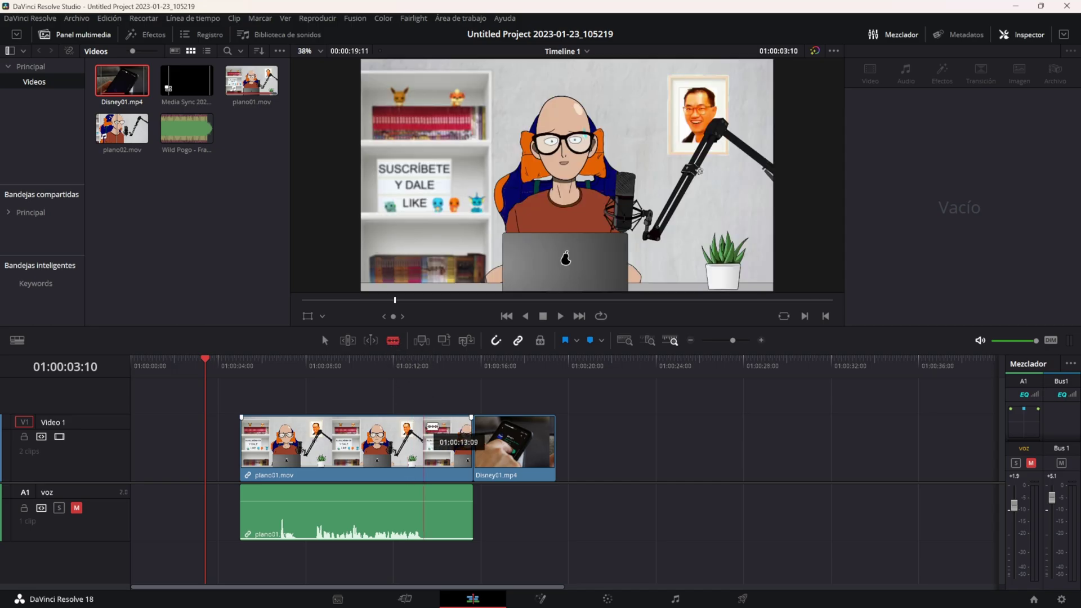
click(429, 445)
click(454, 445)
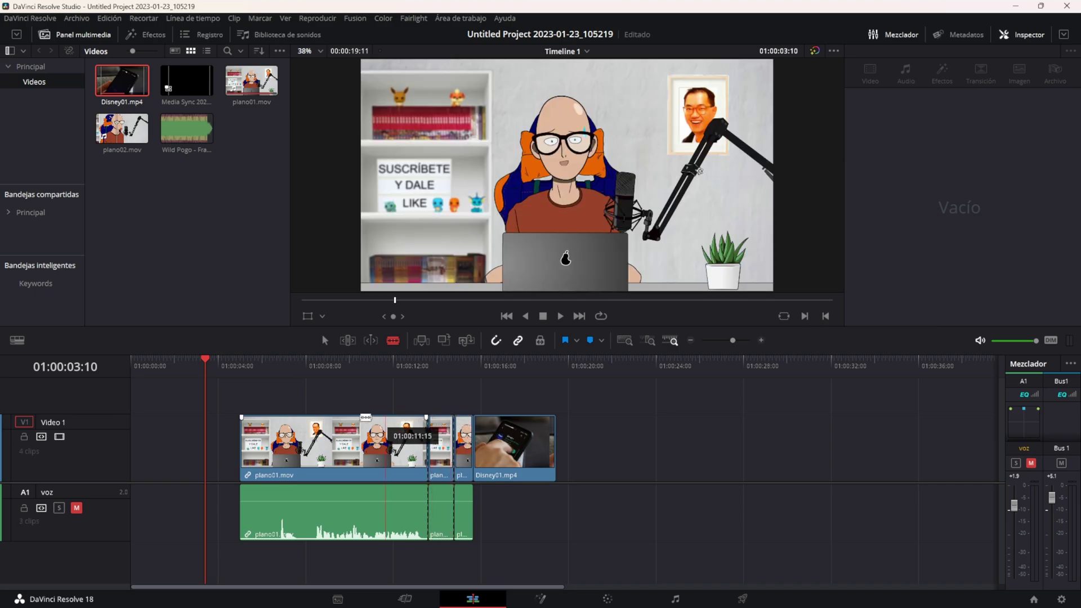
click(298, 445)
click(312, 445)
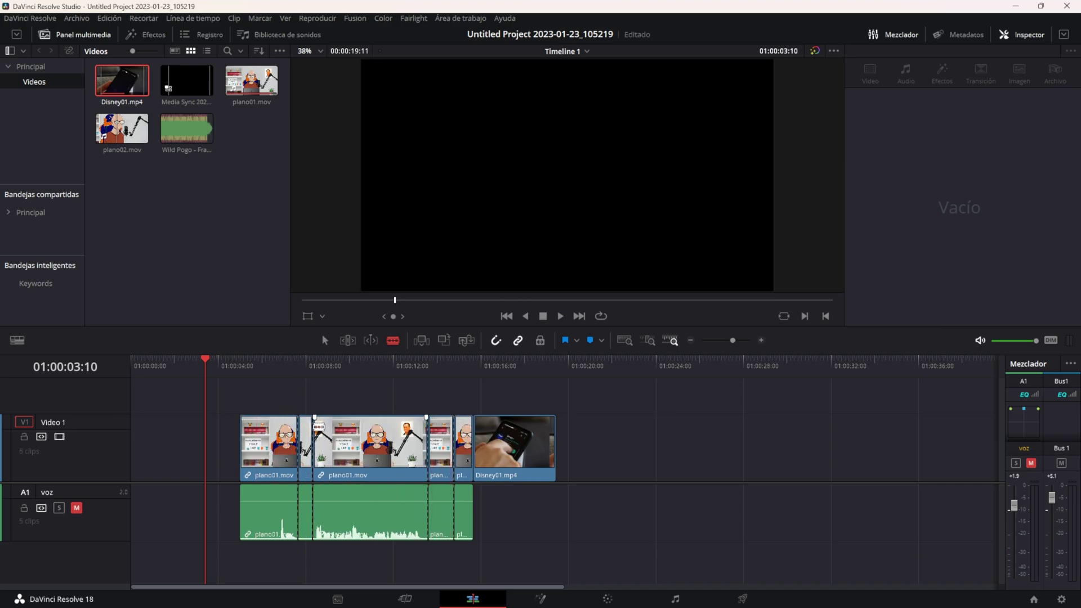
click(507, 445)
click(533, 444)
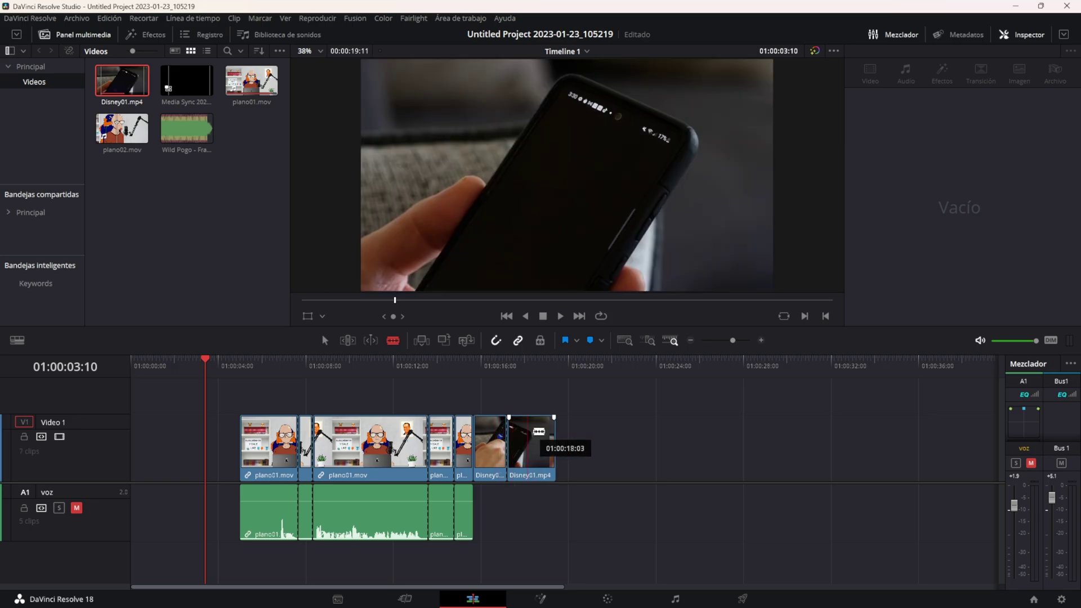
key(a)
Select the three short pieces together and ripple-delete them.
click(303, 446)
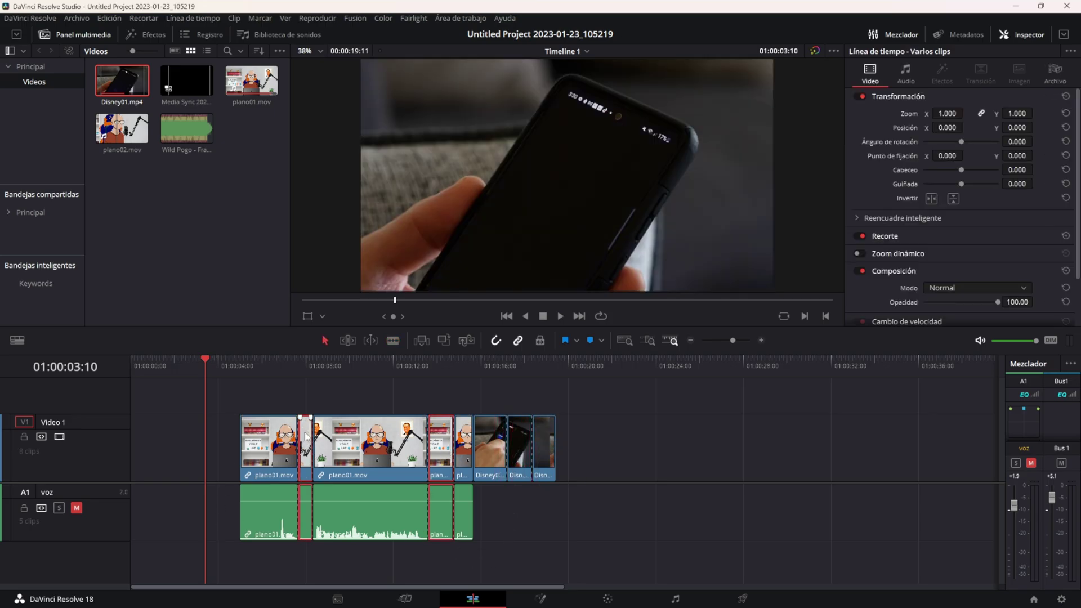
click(298, 403)
click(307, 426)
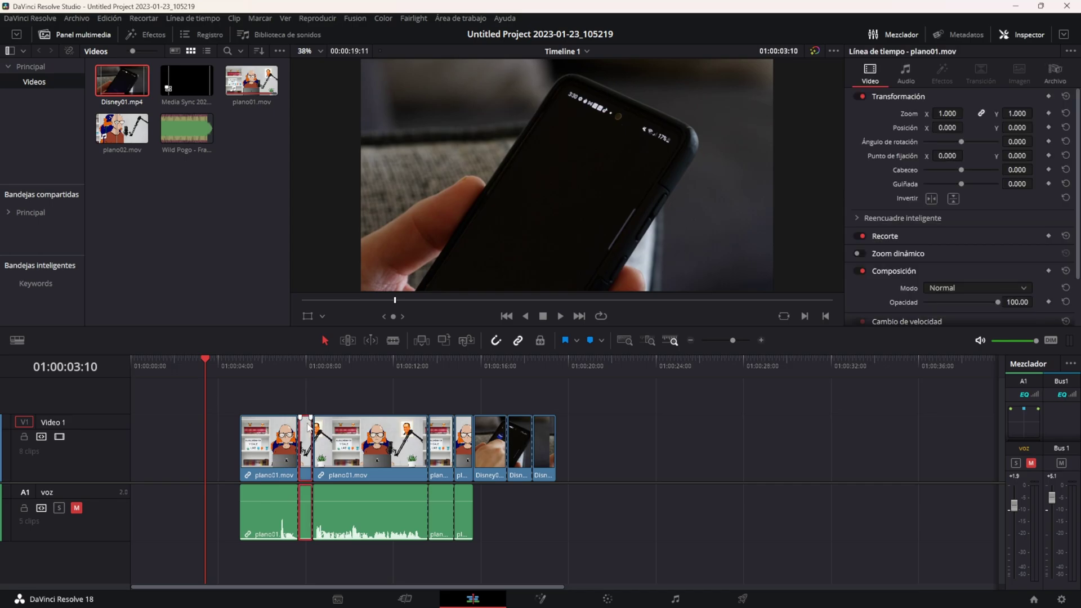
click(436, 441)
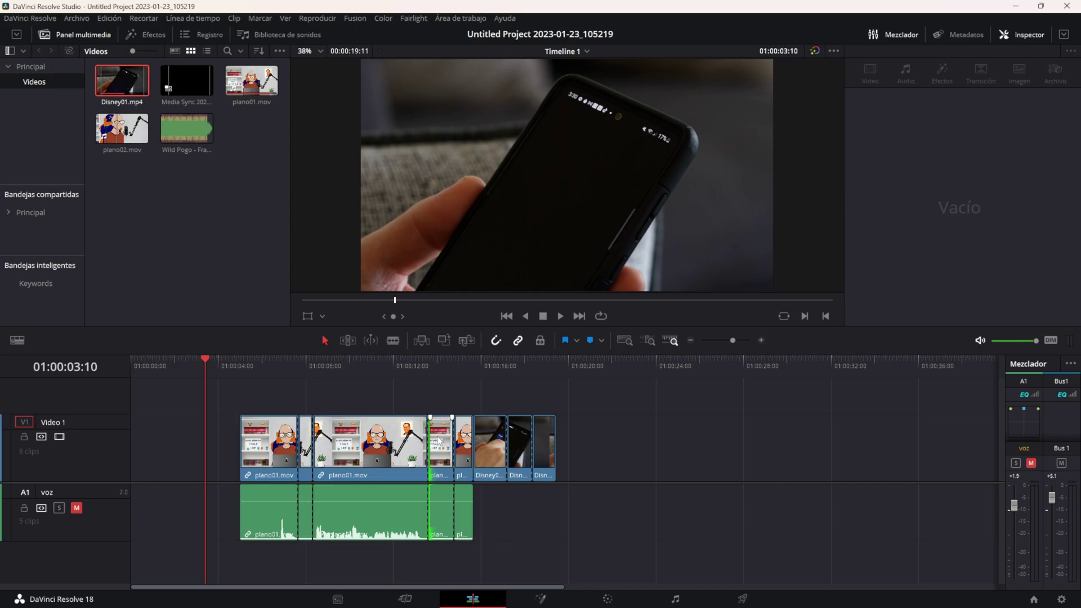
click(304, 443)
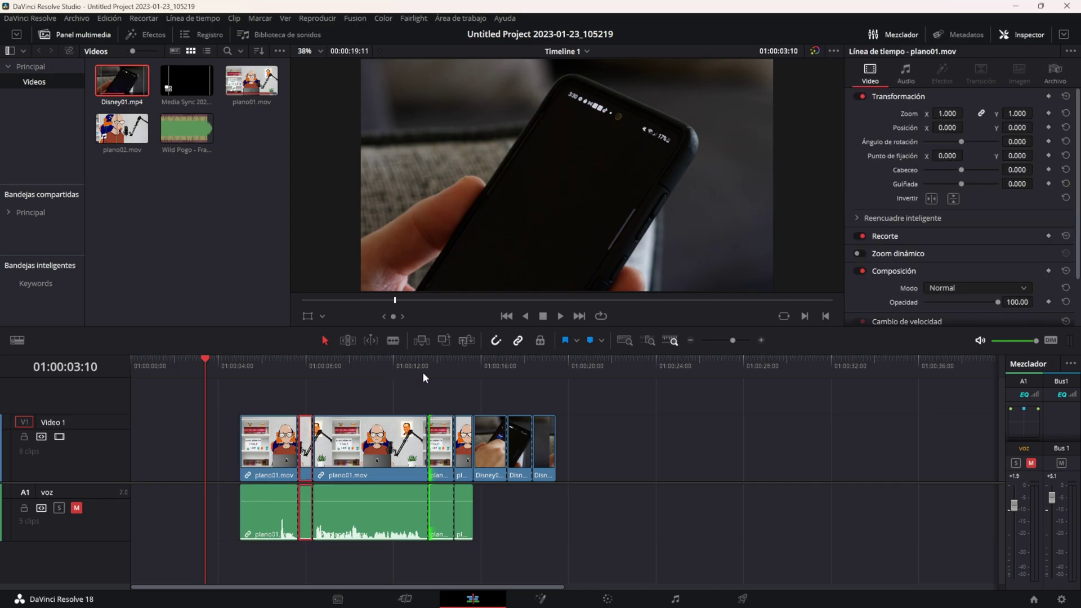
ctrl+click(443, 440)
ctrl+click(520, 431)
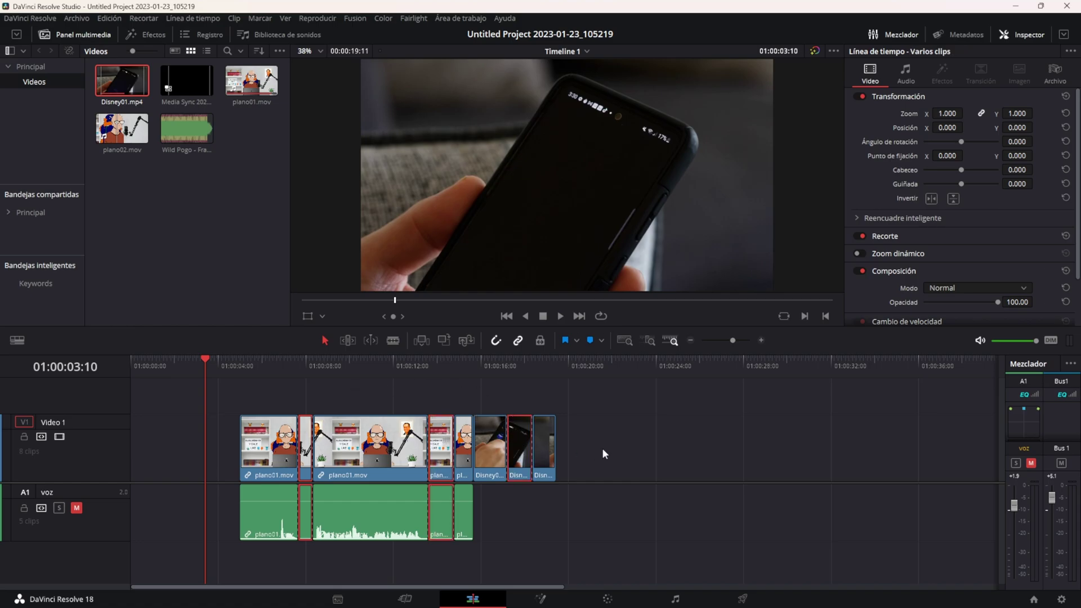
key(Delete)
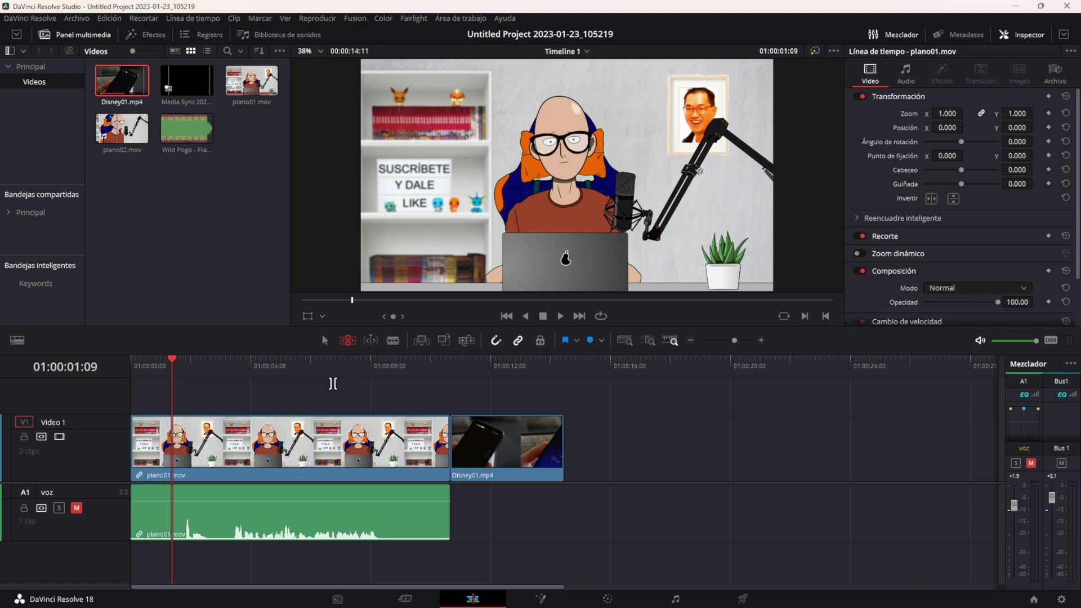
Split plano01.mov at 01:00:02:15 with Ctrl+B and select the second clip.
drag(186, 361, 211, 365)
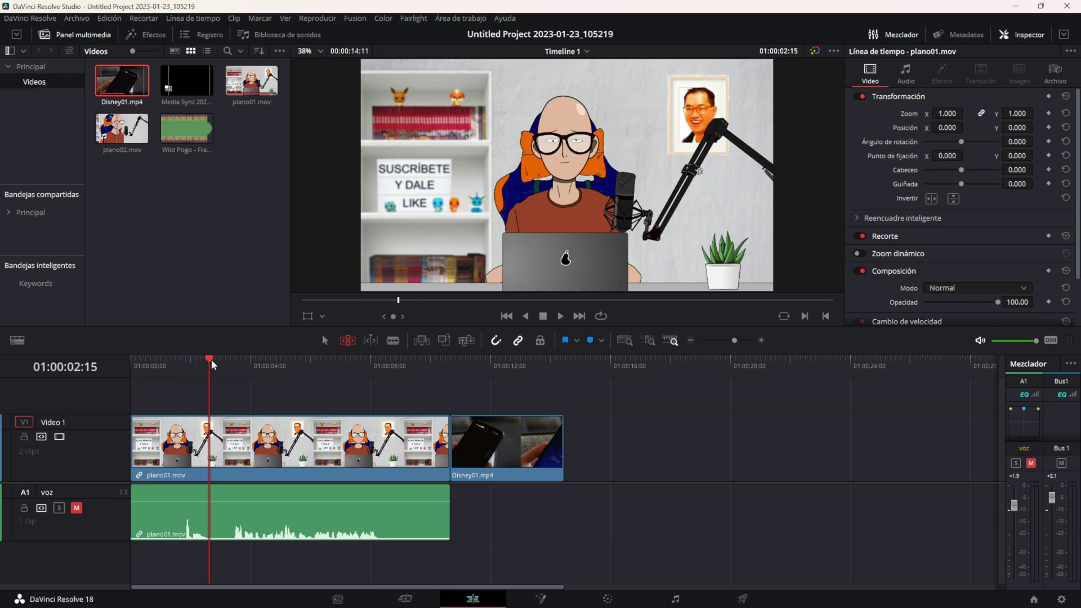
key(ctrl+b)
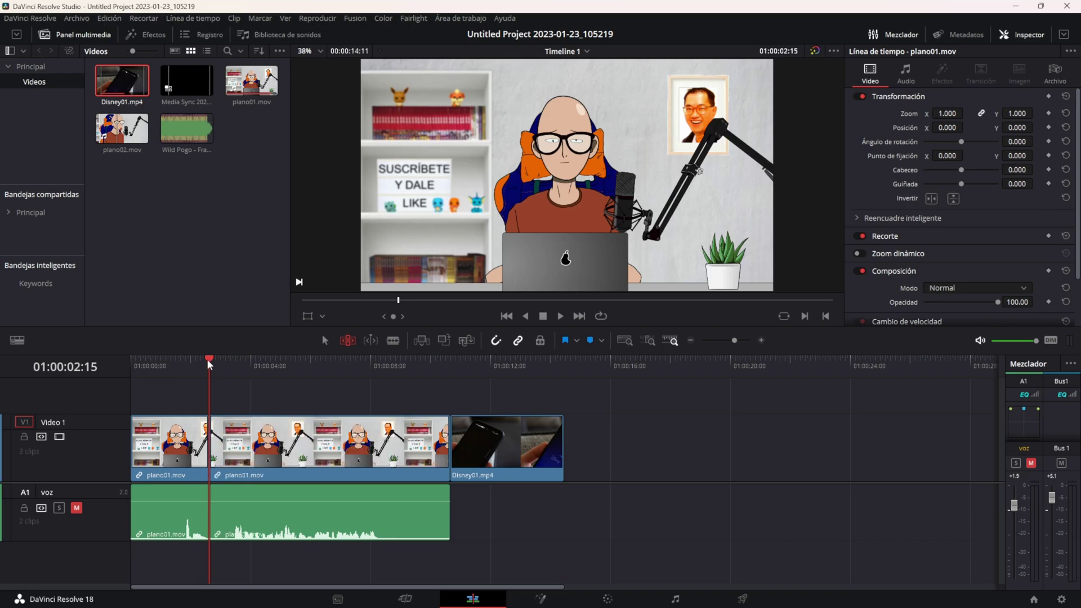
drag(216, 356, 228, 358)
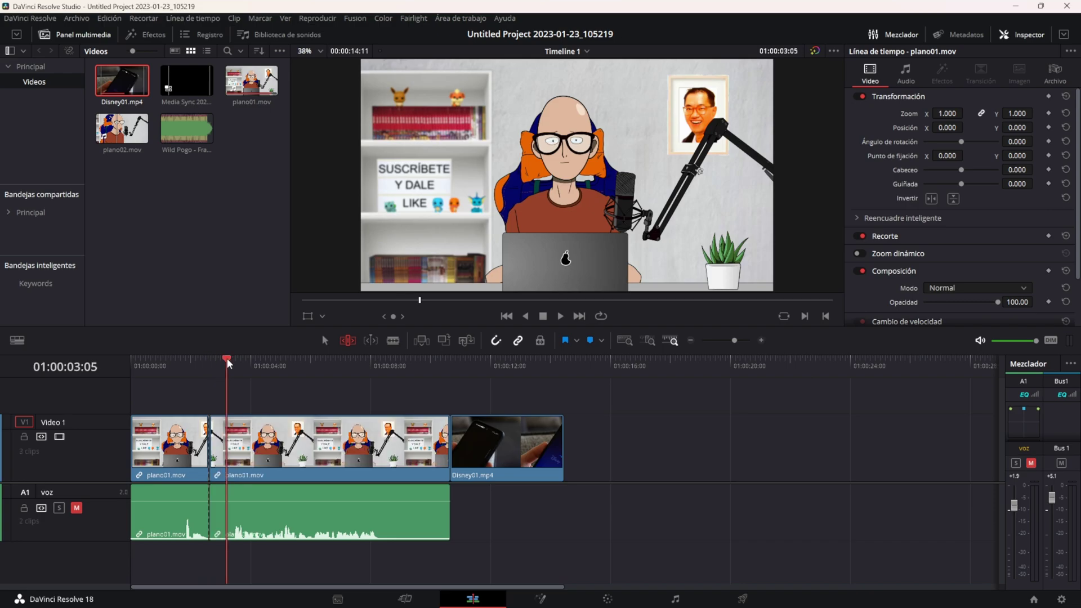
scroll(259, 393, up, 2)
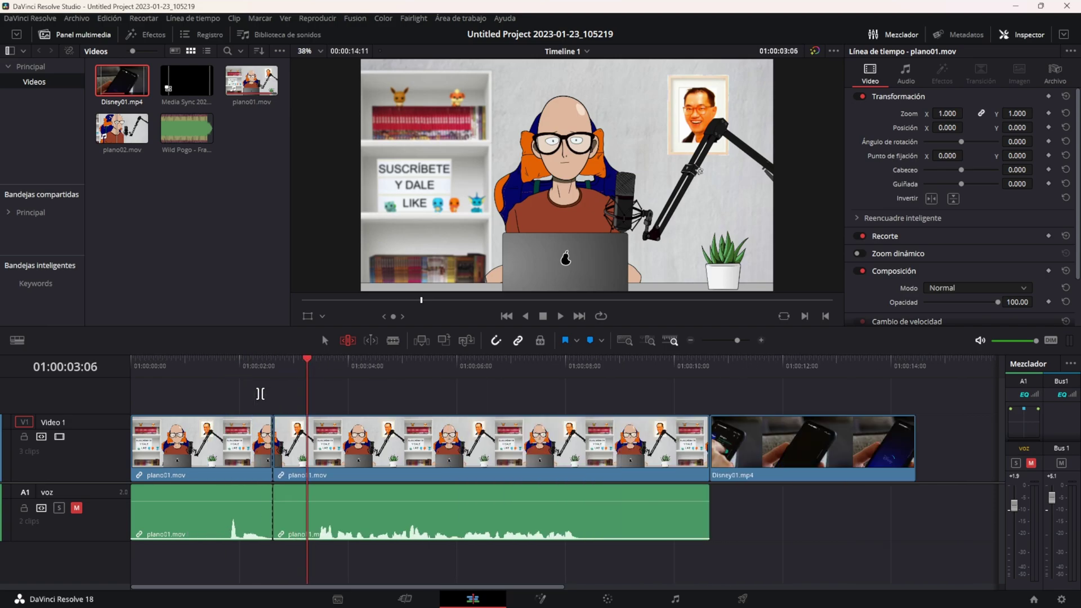
click(346, 341)
drag(307, 360, 247, 361)
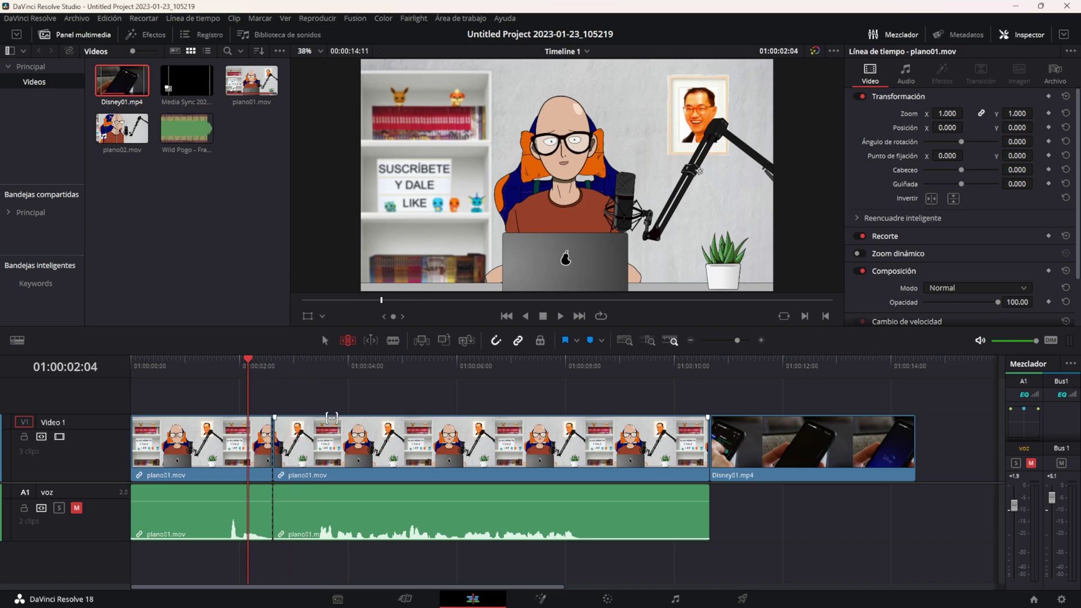
scroll(329, 417, up, 2)
scroll(335, 418, up, 1)
click(347, 437)
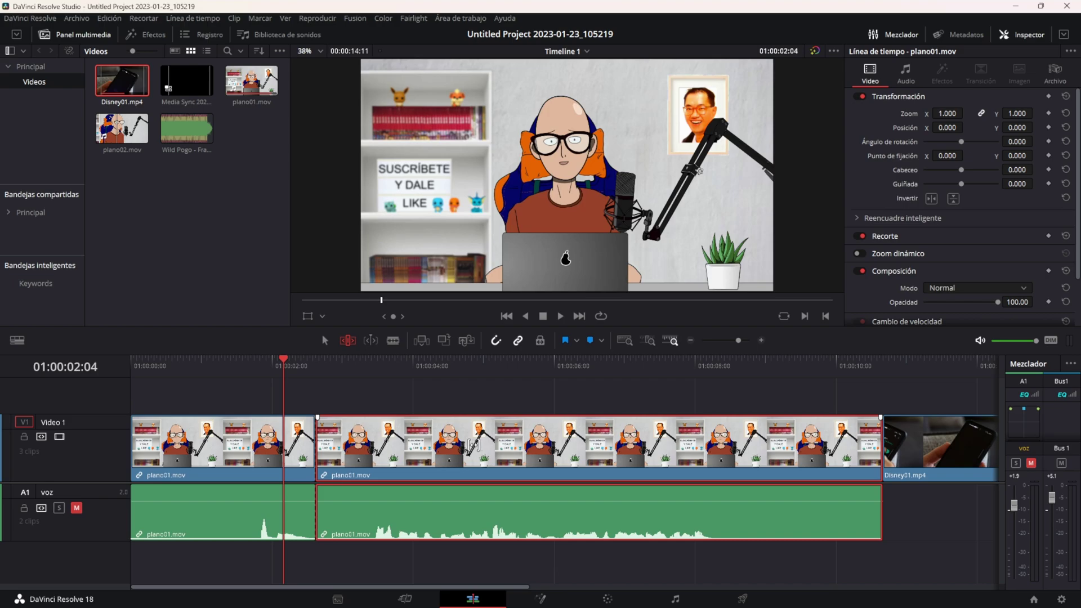
Slip the second plano01.mov clip's content, first four frames, then back about fourteen.
drag(474, 445, 501, 445)
click(295, 364)
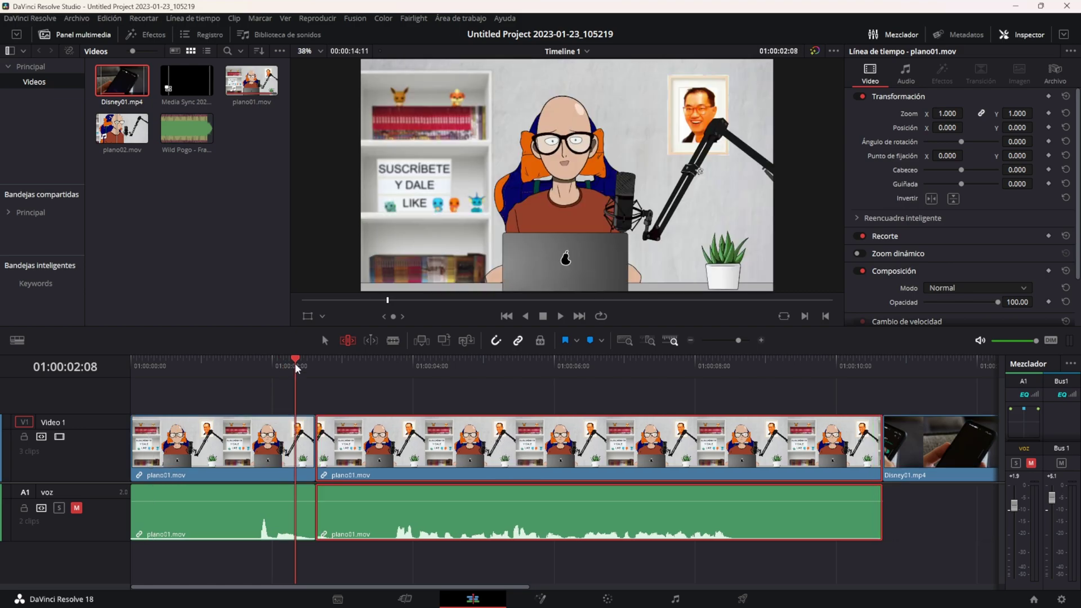
drag(341, 377, 321, 379)
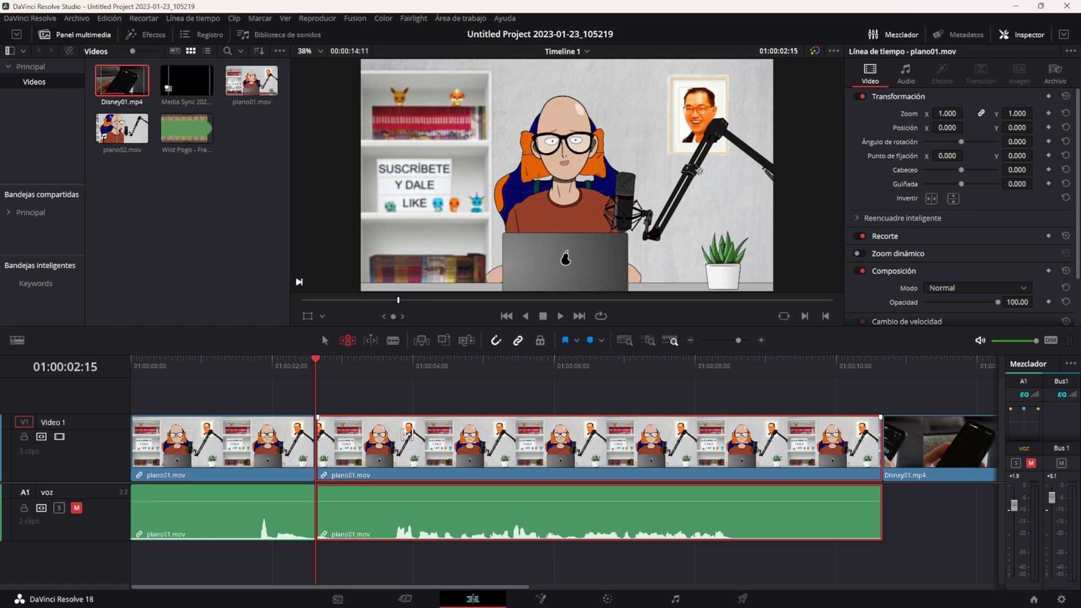
drag(408, 434, 331, 447)
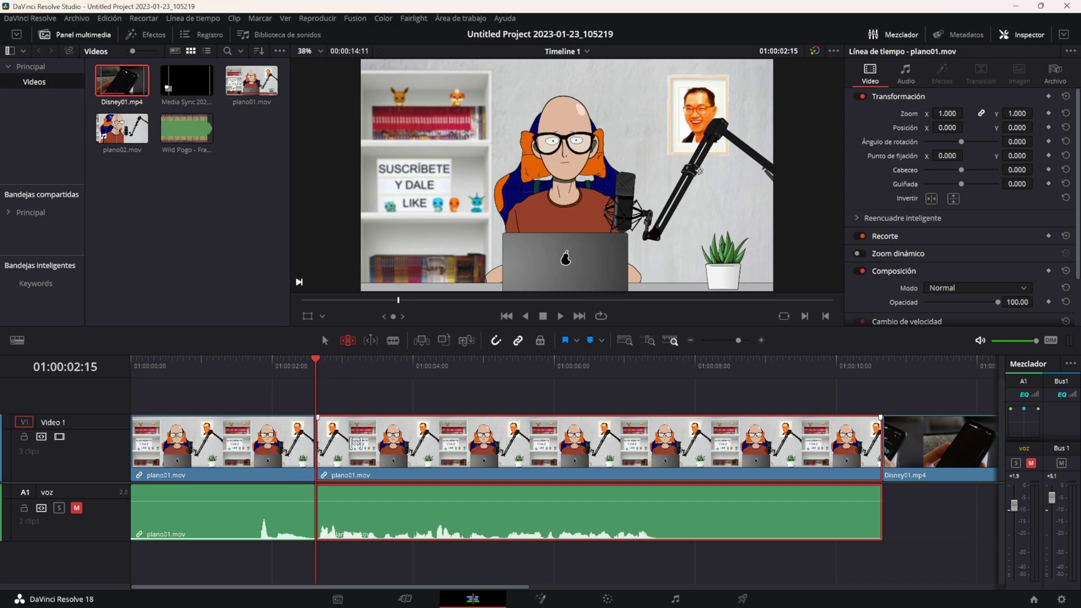
drag(358, 444, 355, 444)
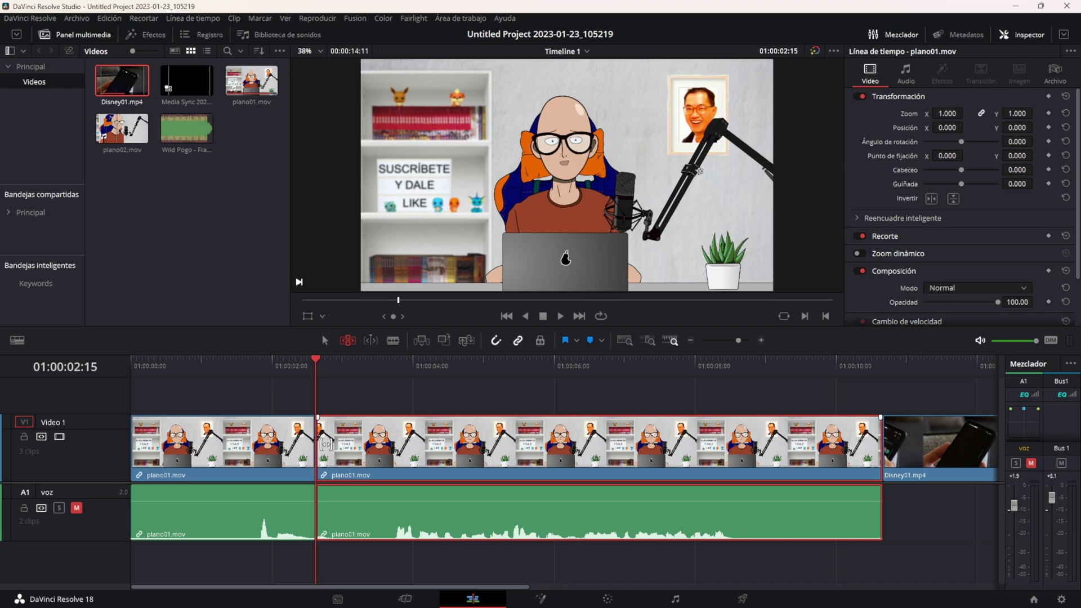
drag(324, 445, 482, 442)
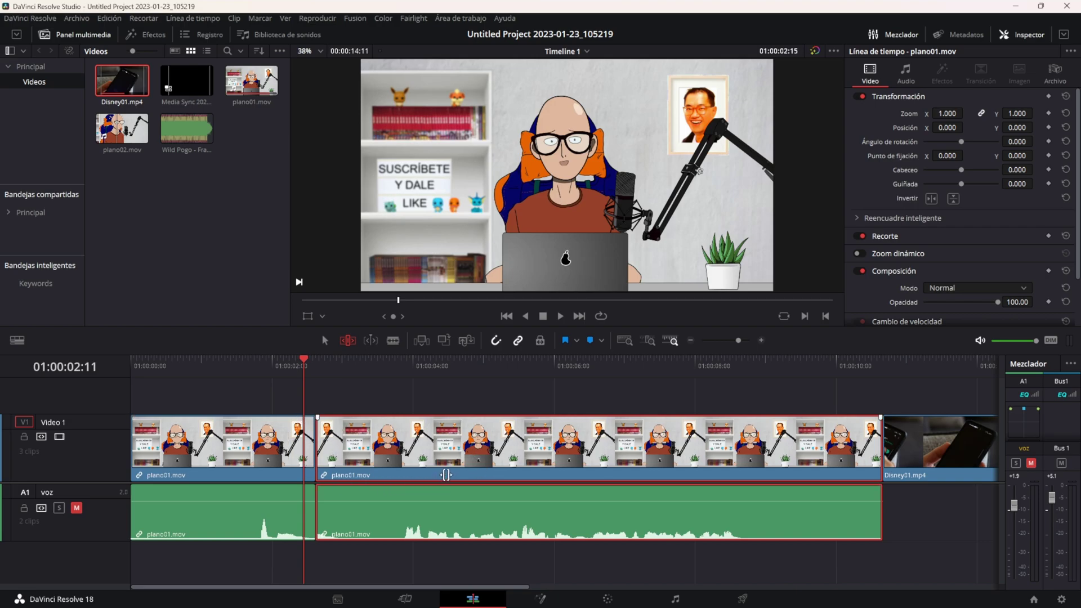
Trim the cut between the two plano01.mov clips and the second clip's head.
drag(446, 474, 661, 474)
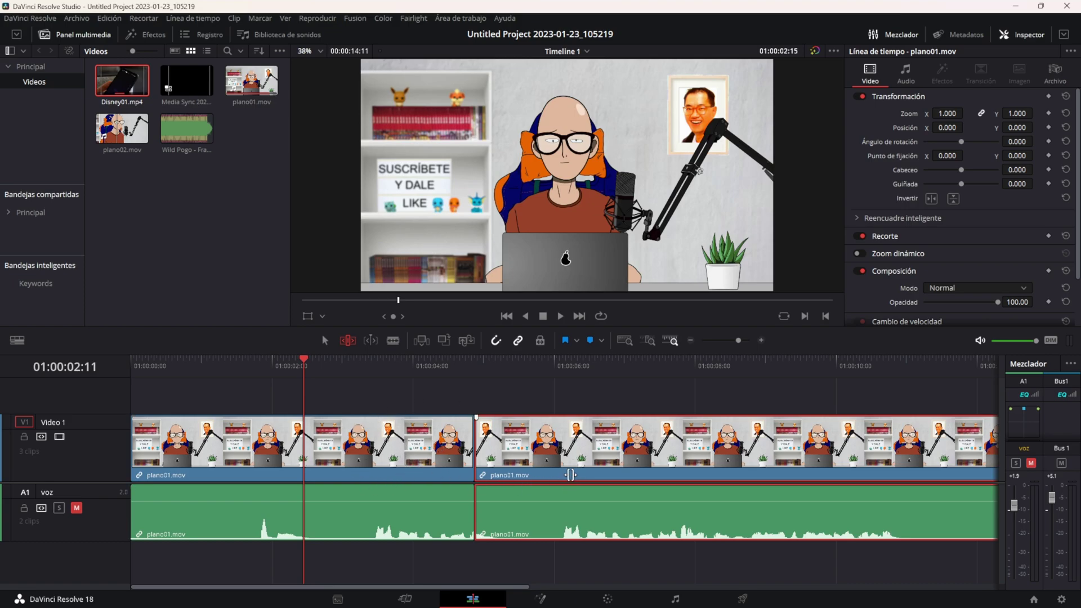
drag(570, 475, 469, 478)
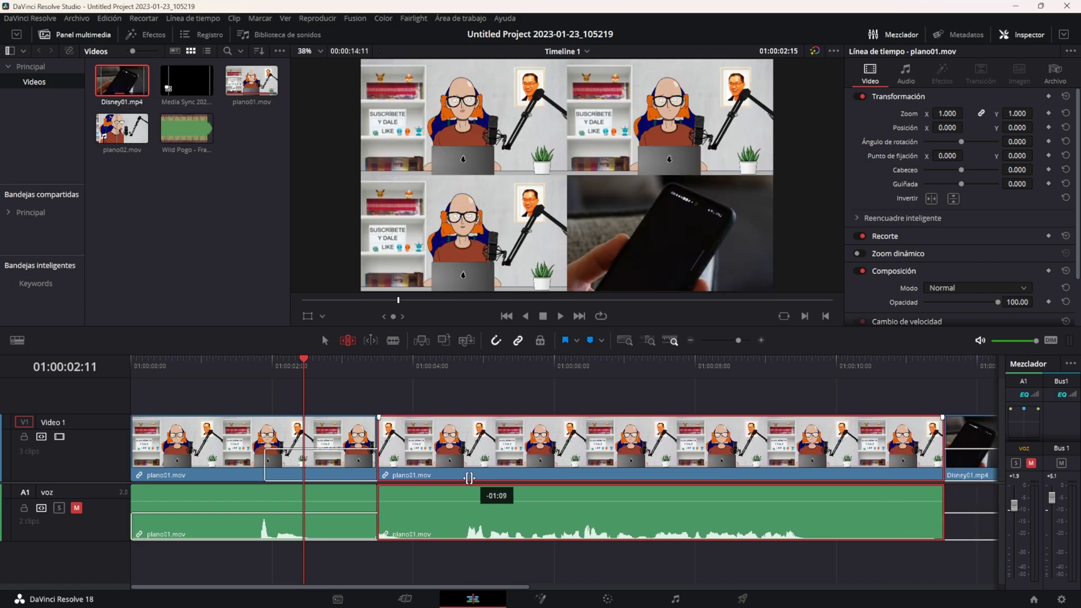
drag(469, 478, 432, 475)
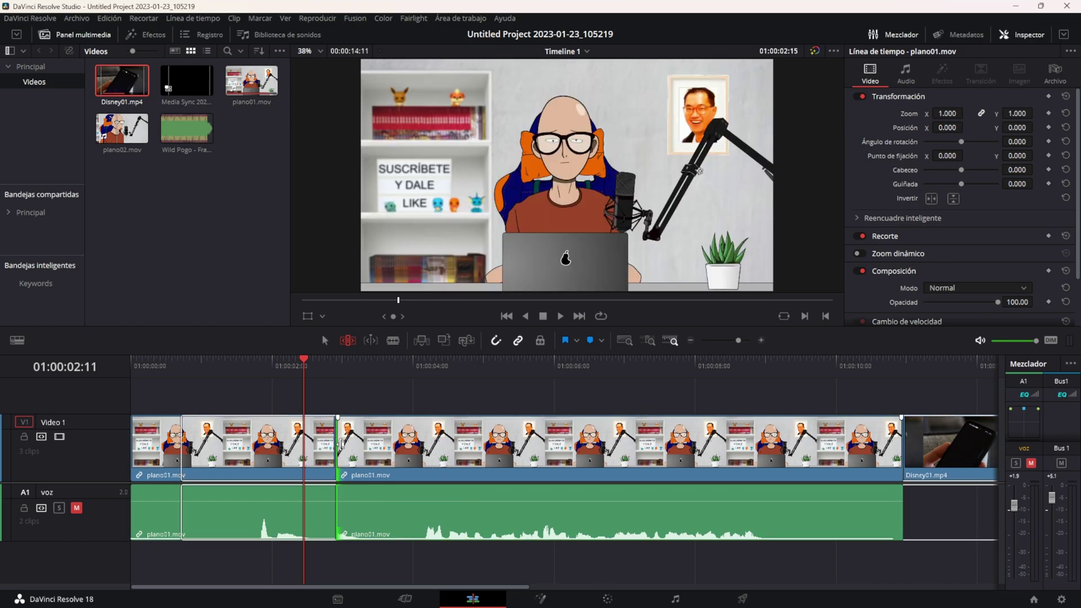
mouse_move(342, 445)
mouse_down()
mouse_move(371, 443)
mouse_move(309, 440)
mouse_up()
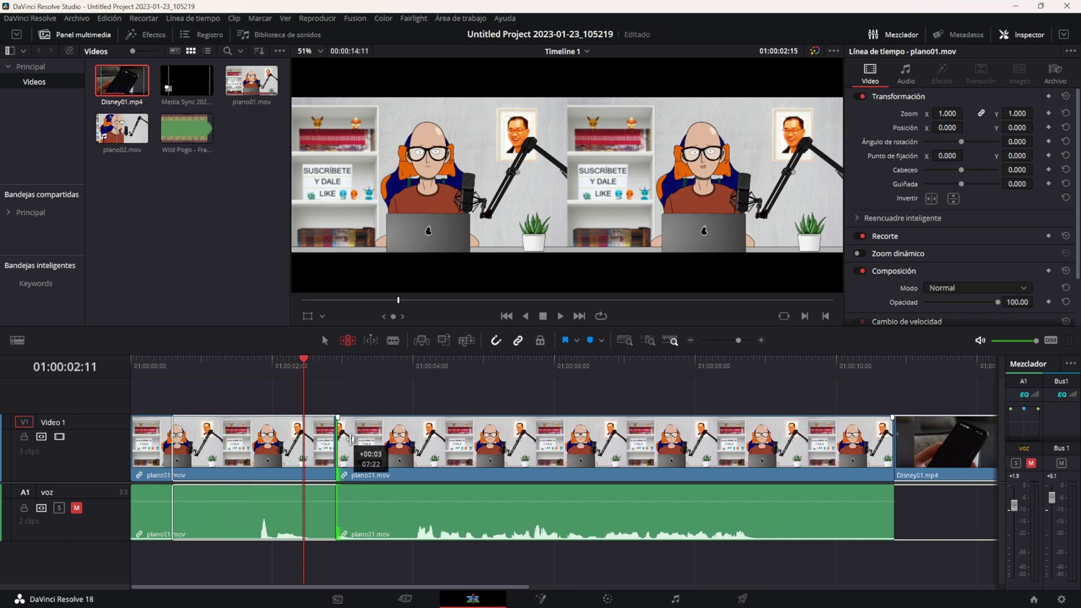
drag(310, 440, 283, 456)
drag(248, 573, 407, 486)
drag(447, 449, 364, 449)
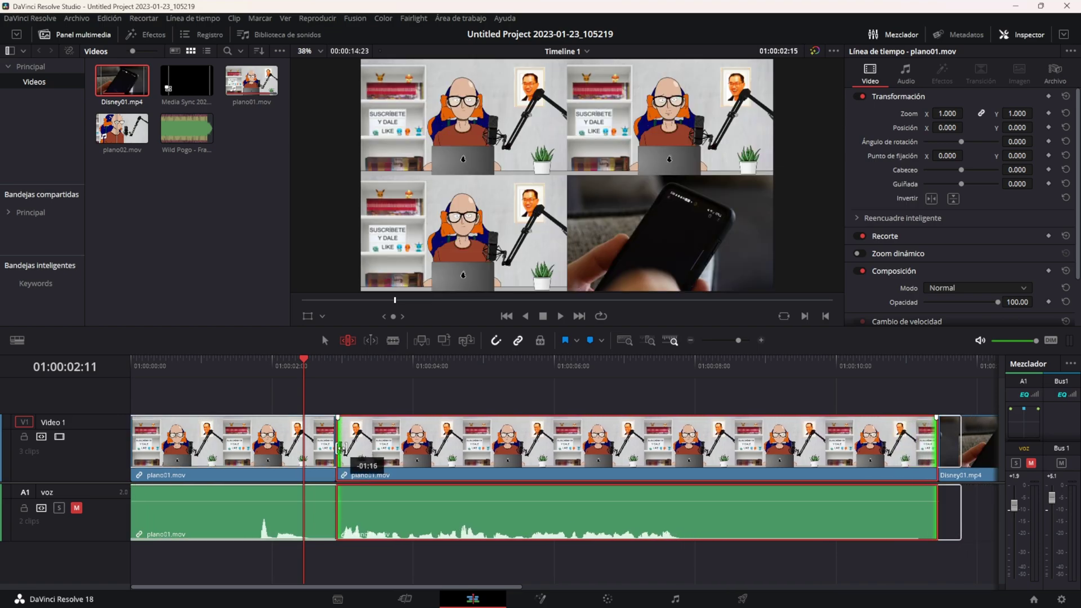
mouse_move(364, 448)
mouse_down()
mouse_move(336, 437)
mouse_move(220, 436)
mouse_move(332, 433)
mouse_up()
Slip the second plano01.mov clip five frames with dynamic trim, then shift both clips later.
click(371, 341)
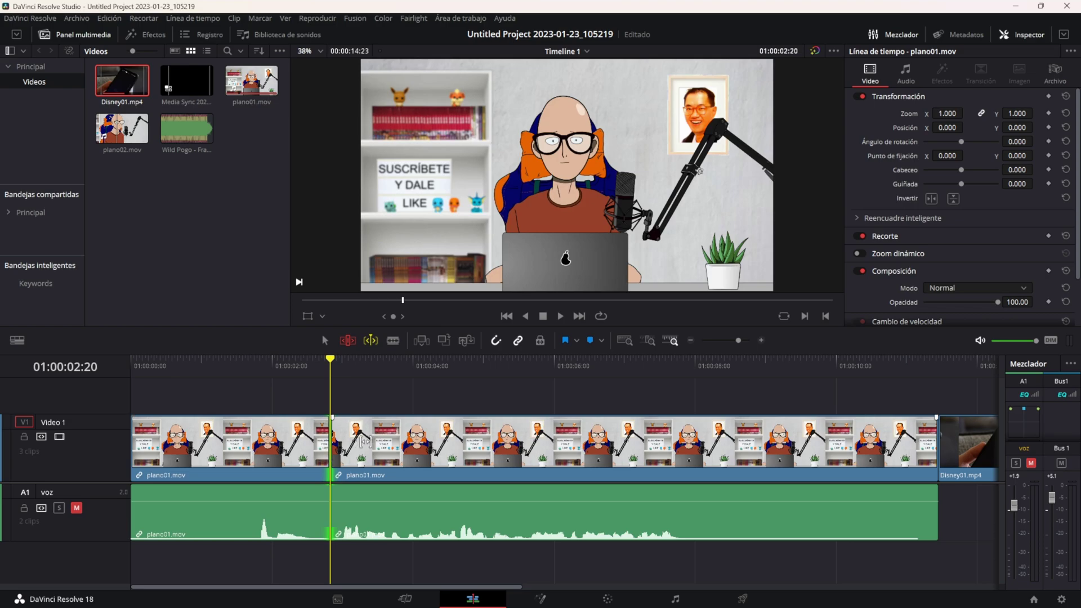
click(409, 449)
mouse_move(408, 449)
mouse_down()
mouse_move(448, 452)
mouse_move(396, 465)
mouse_up()
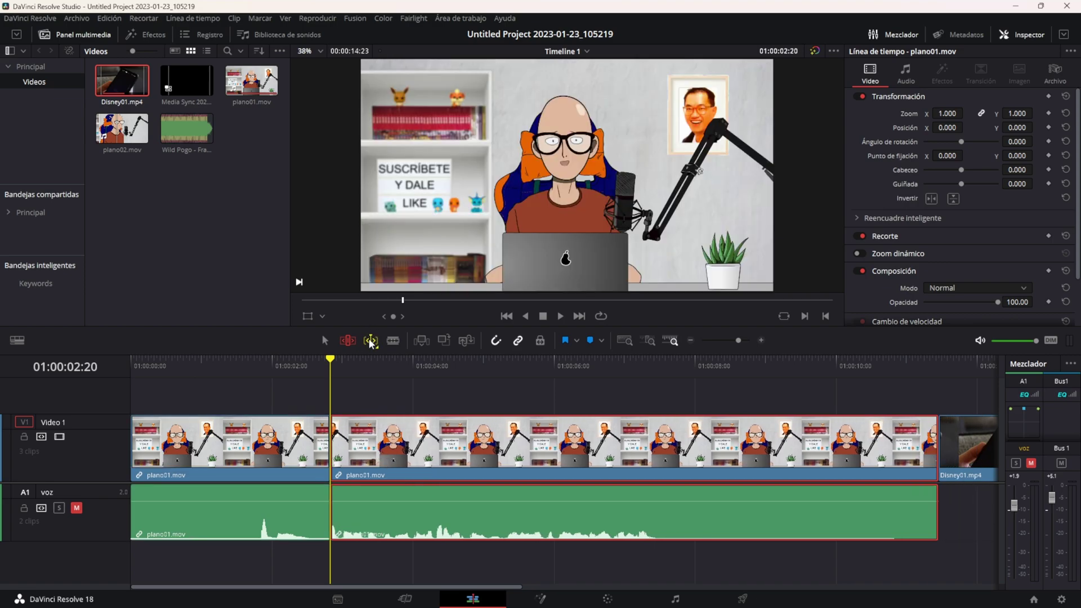
click(371, 342)
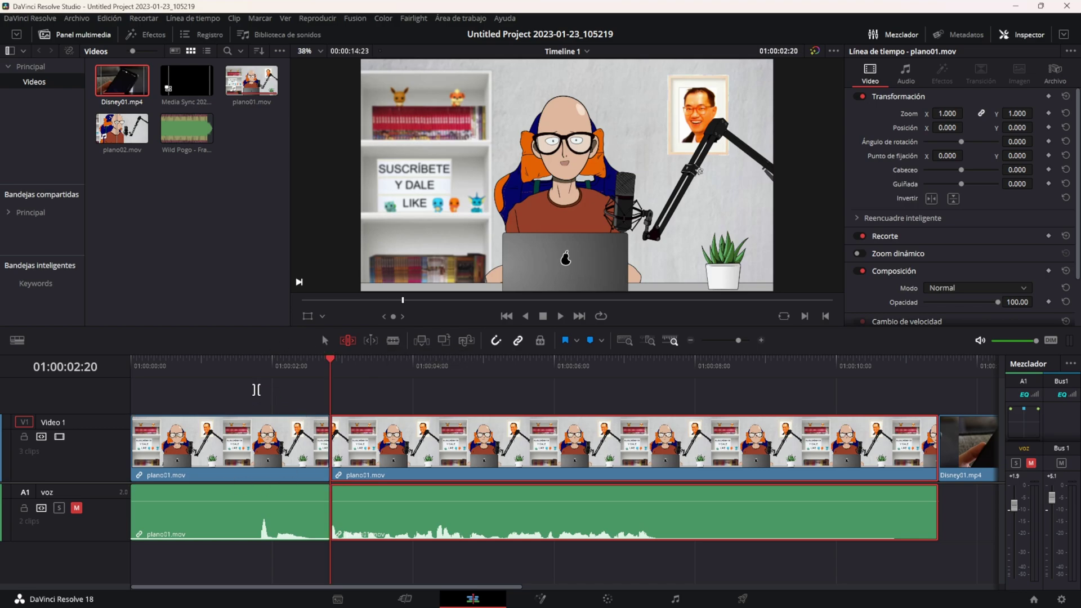
click(324, 340)
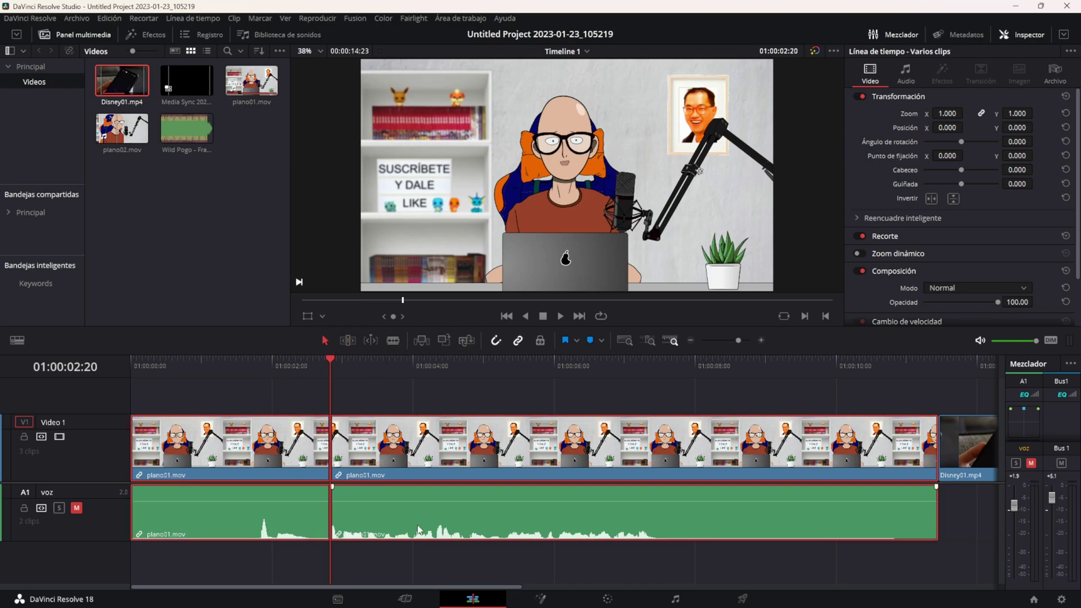
drag(418, 529, 515, 529)
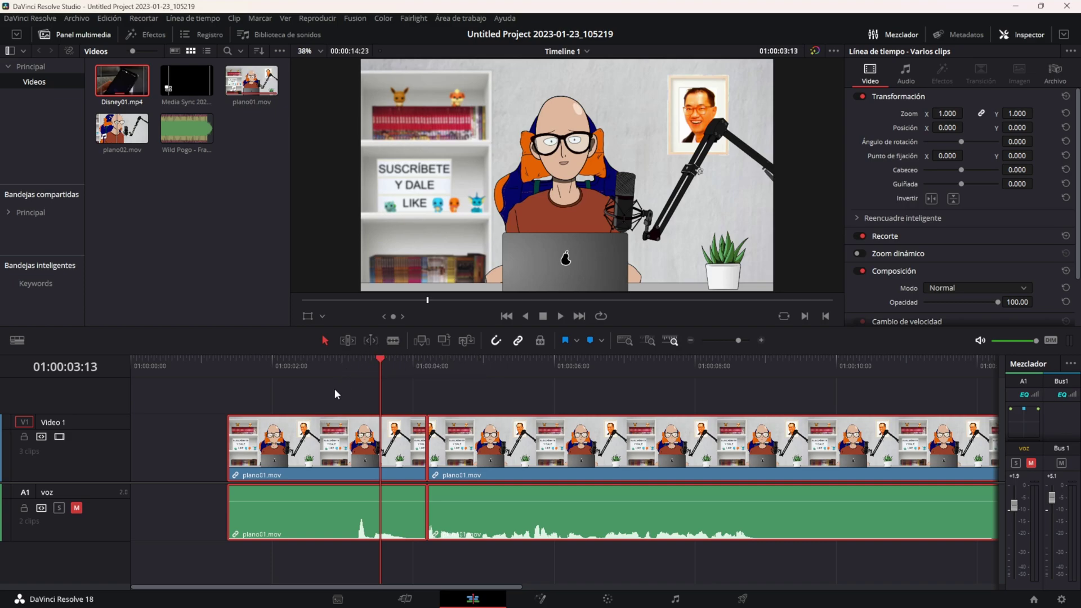
Play the timeline forward and backward to review the cut with dynamic trimming.
key(space)
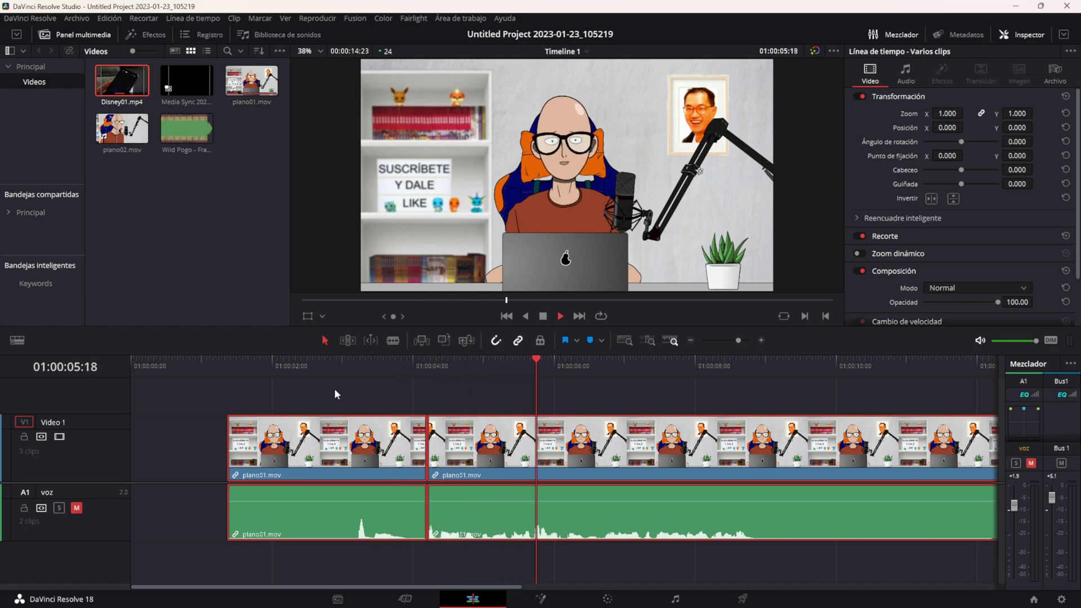
key(j)
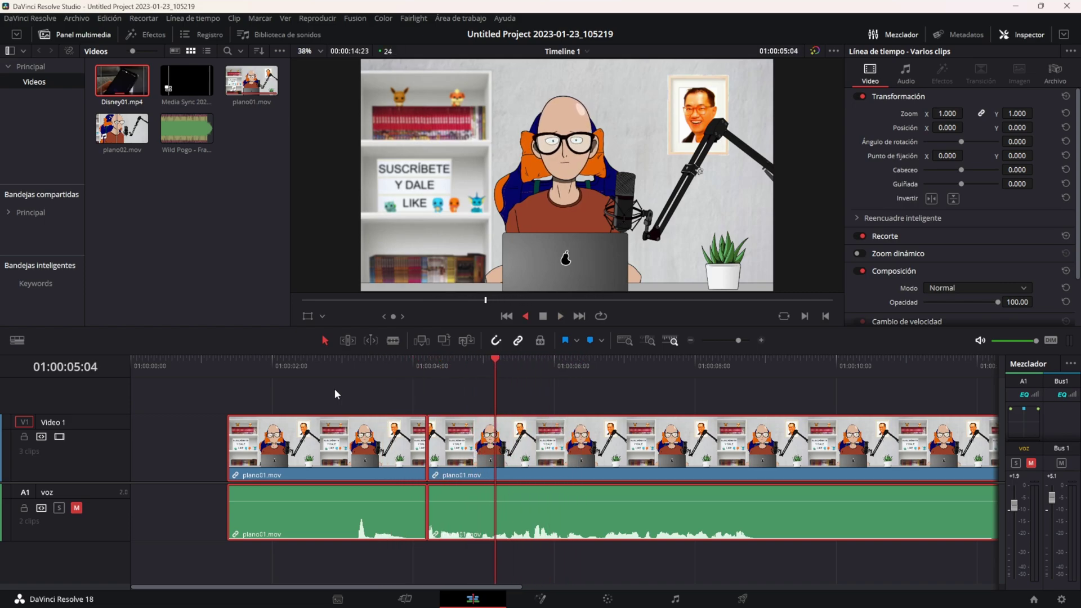
key(k)
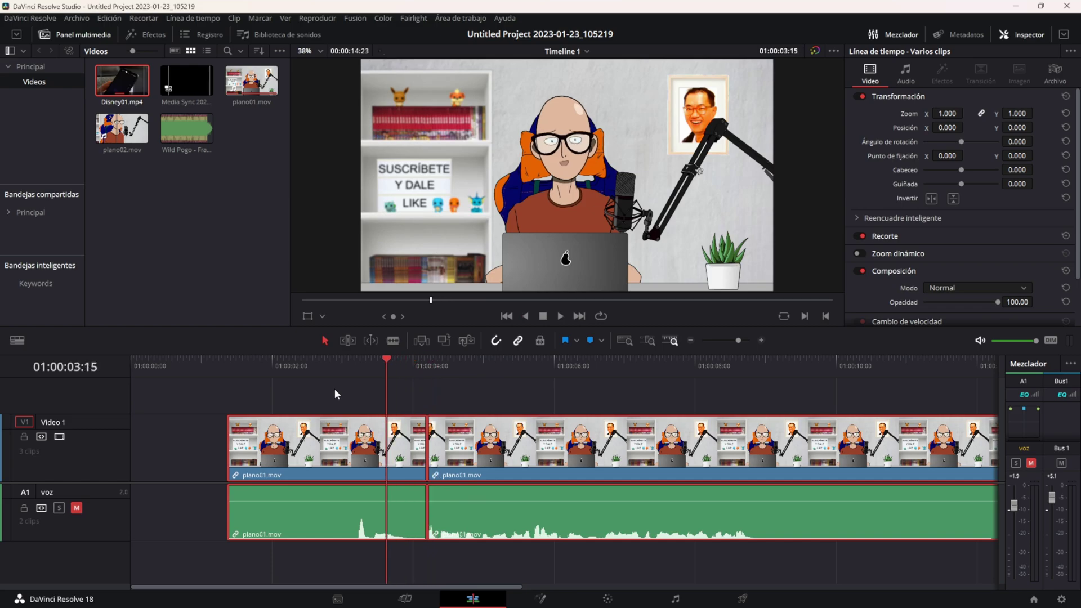
click(366, 339)
key(Up)
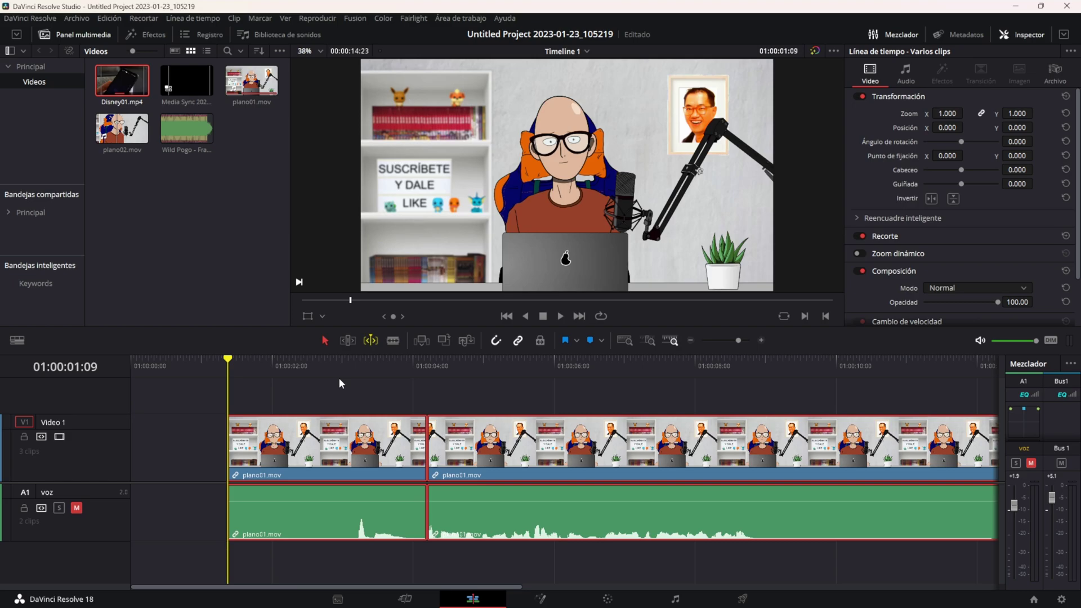
key(l)
key(j)
key(k)
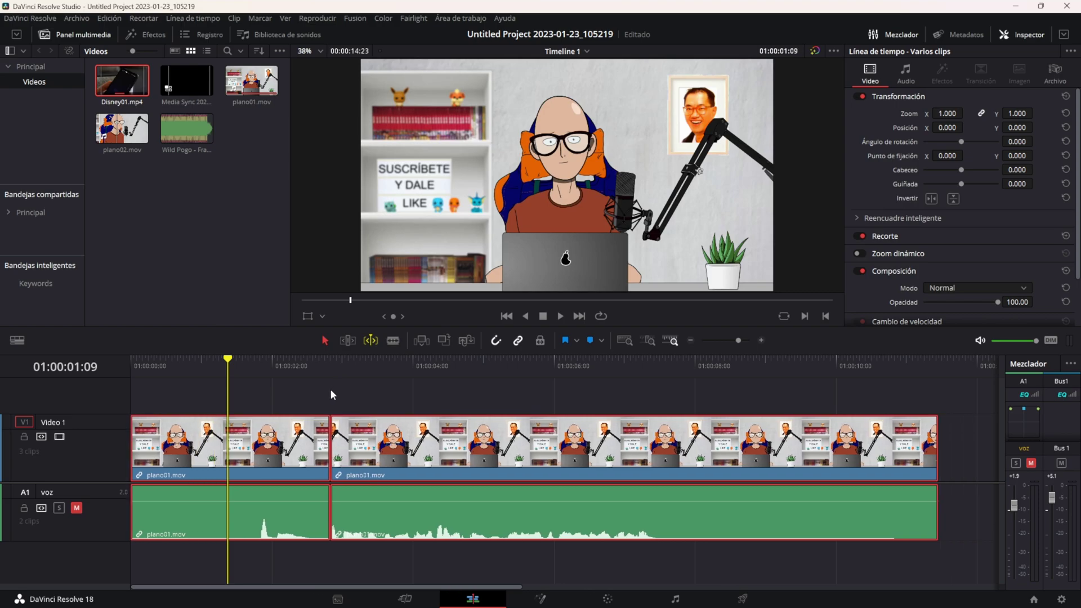
Adjust the second plano01.mov clip at its edit point in Trim Edit mode.
key(t)
click(362, 422)
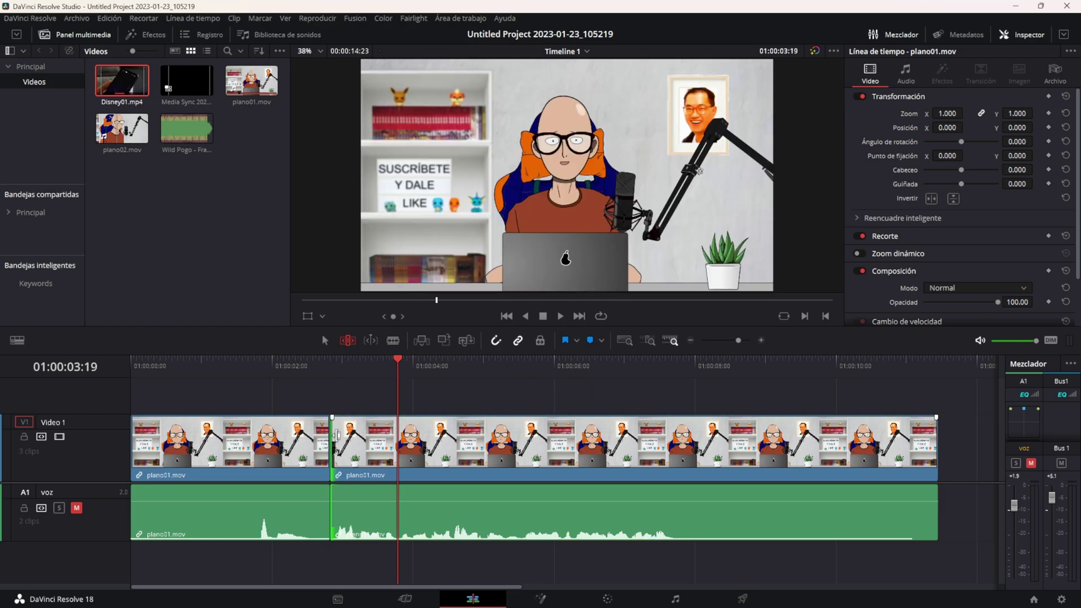
click(336, 435)
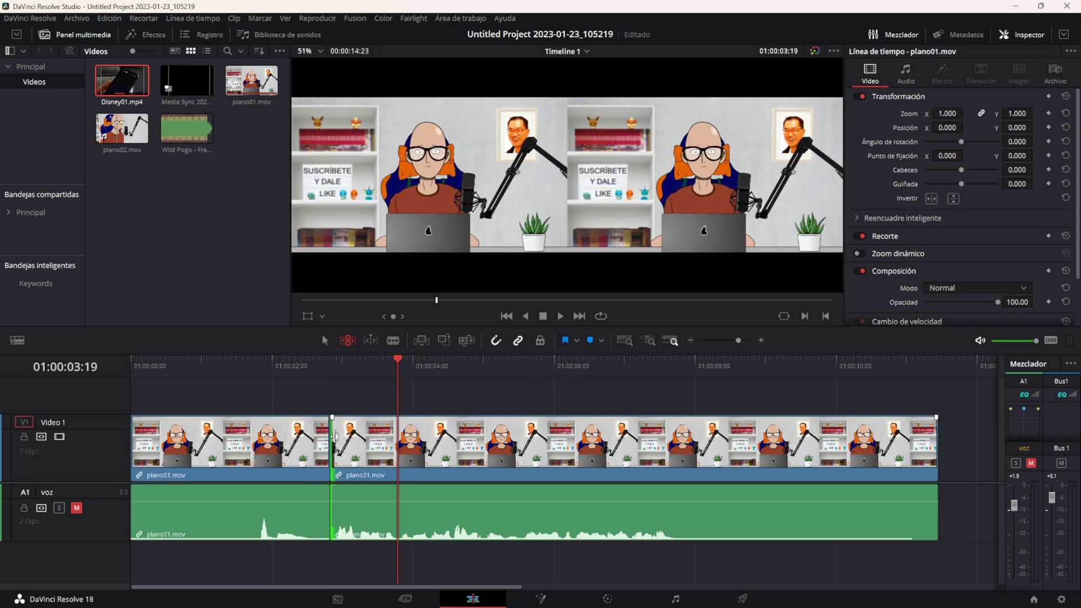
drag(336, 435, 338, 442)
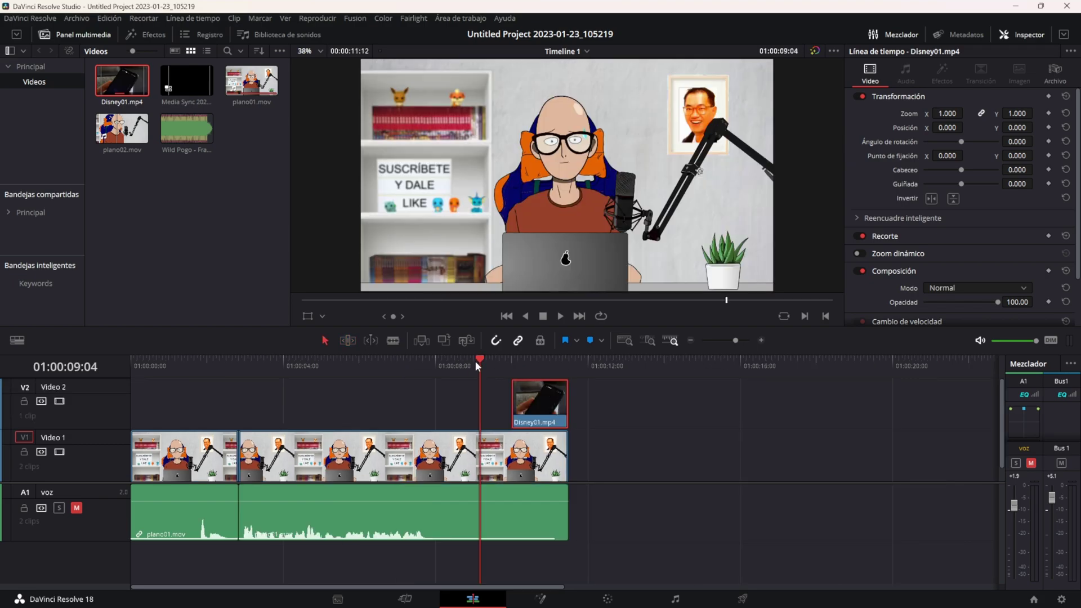
click(489, 400)
drag(623, 539, 524, 380)
click(540, 360)
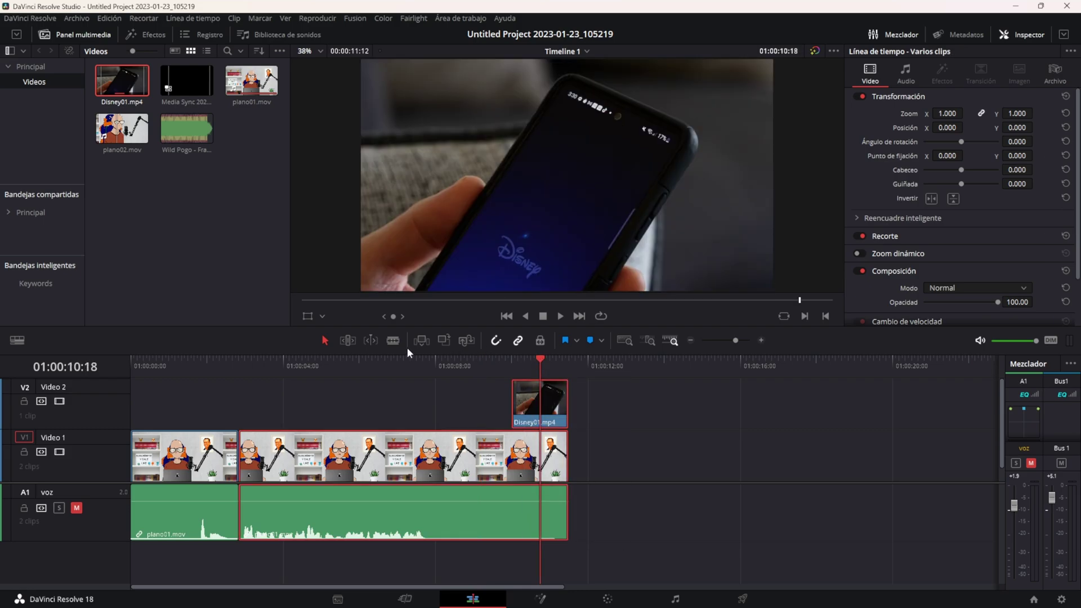
key(b)
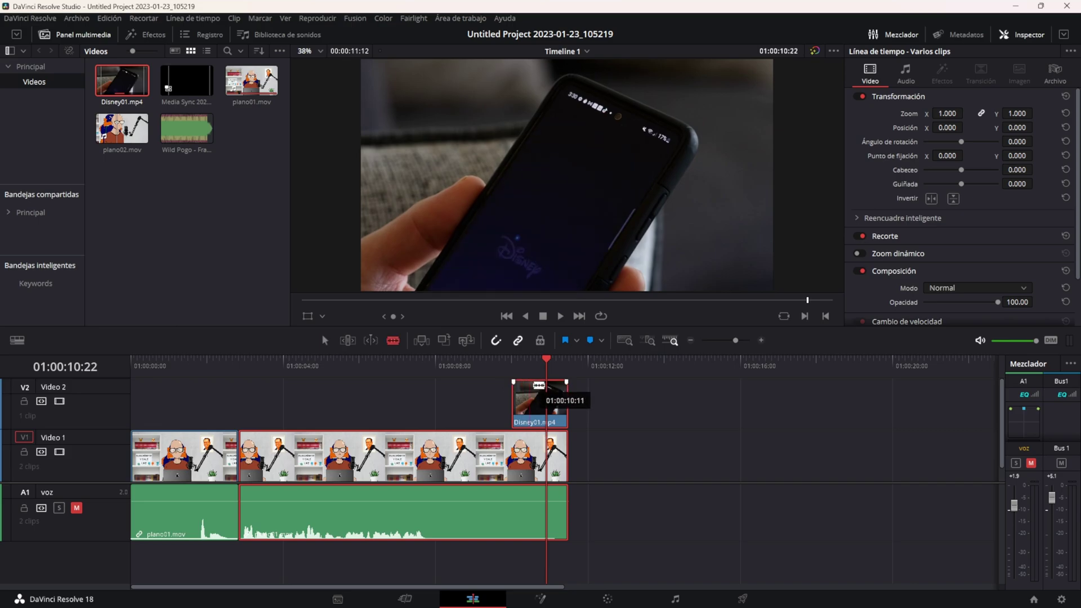
click(546, 388)
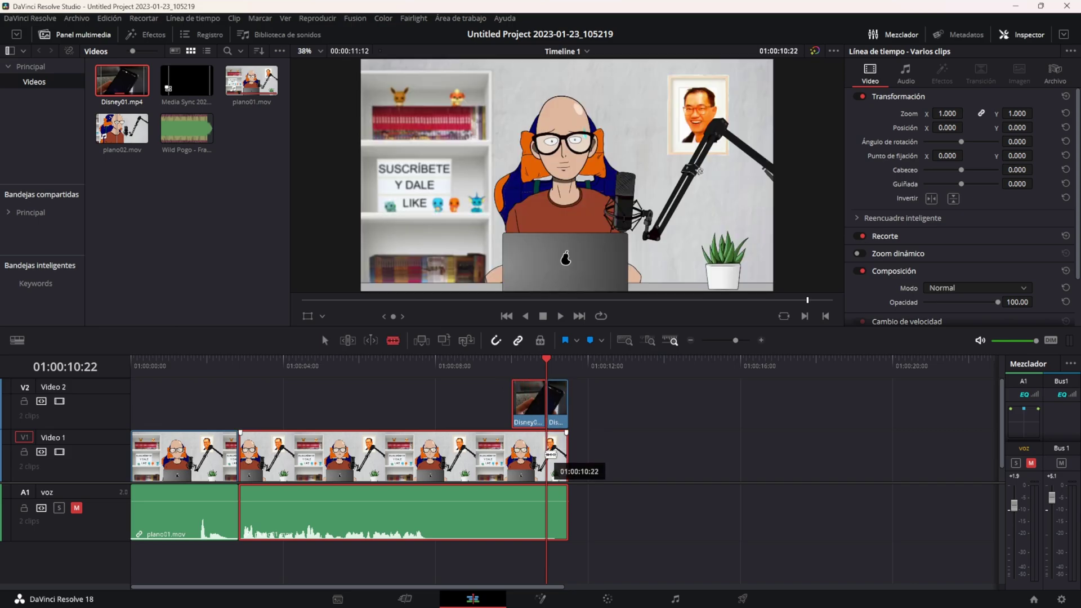
key(ctrl+z)
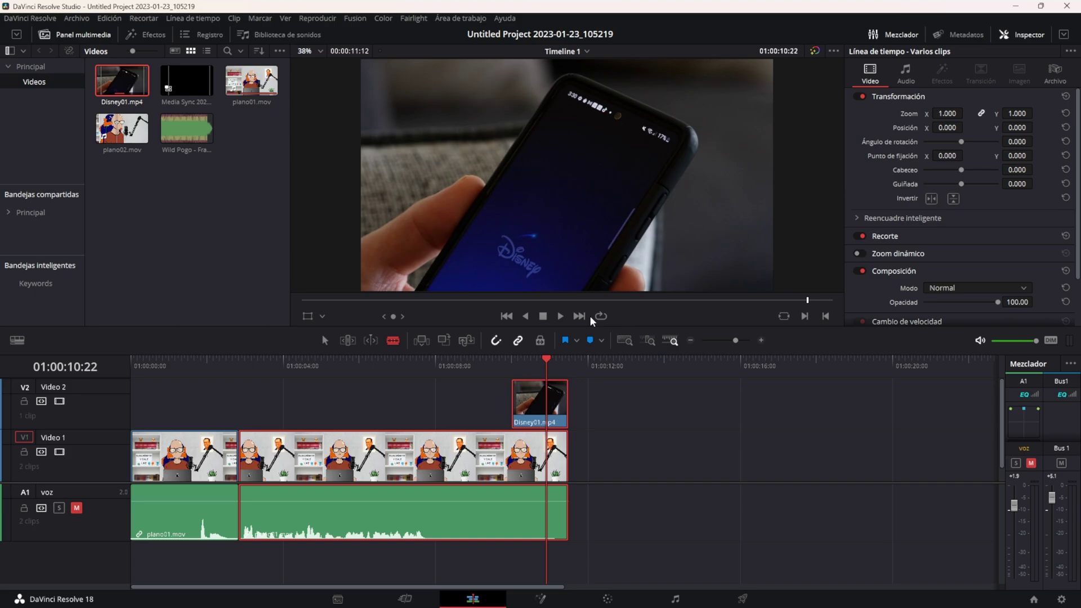
key(ctrl+b)
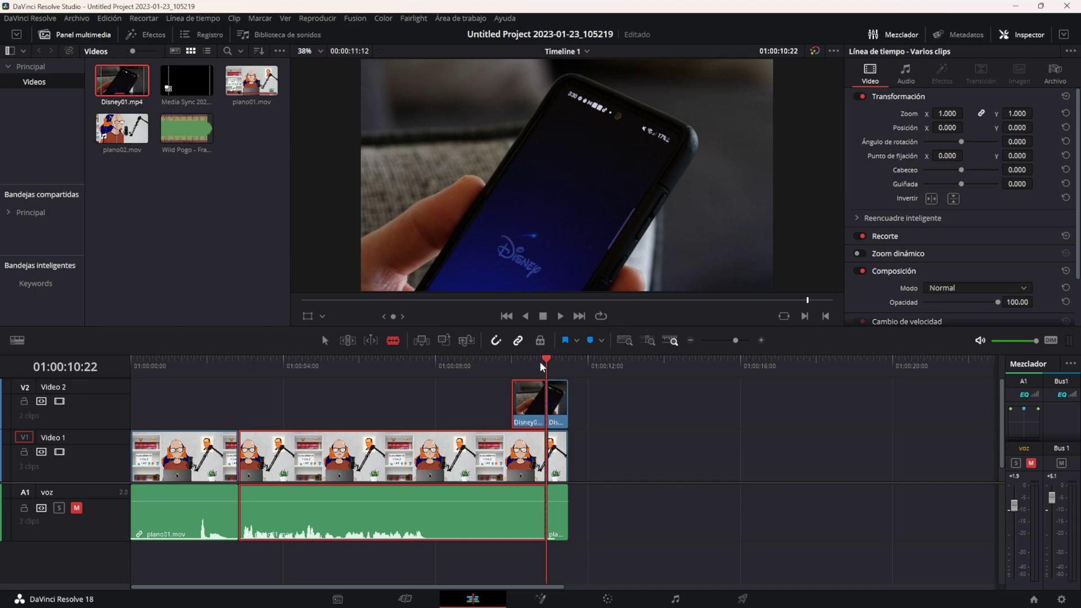
key(Up)
Undo the Disney clip split, then trial-trim plano01.mov's end to 01:00:07:17 and undo it.
key(ctrl+z)
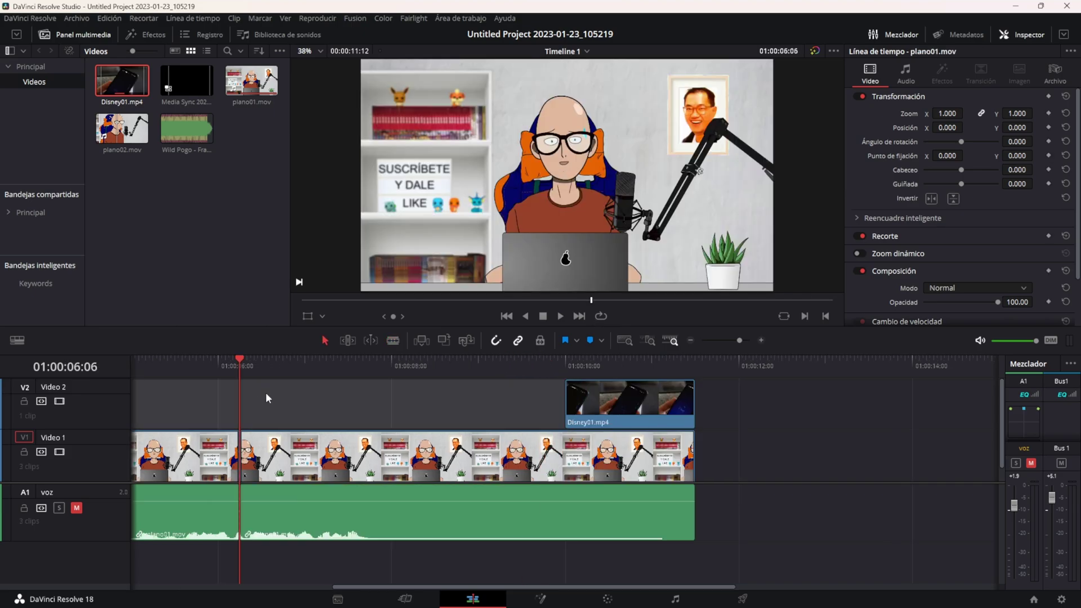
scroll(215, 408, down, 1)
drag(212, 388, 281, 546)
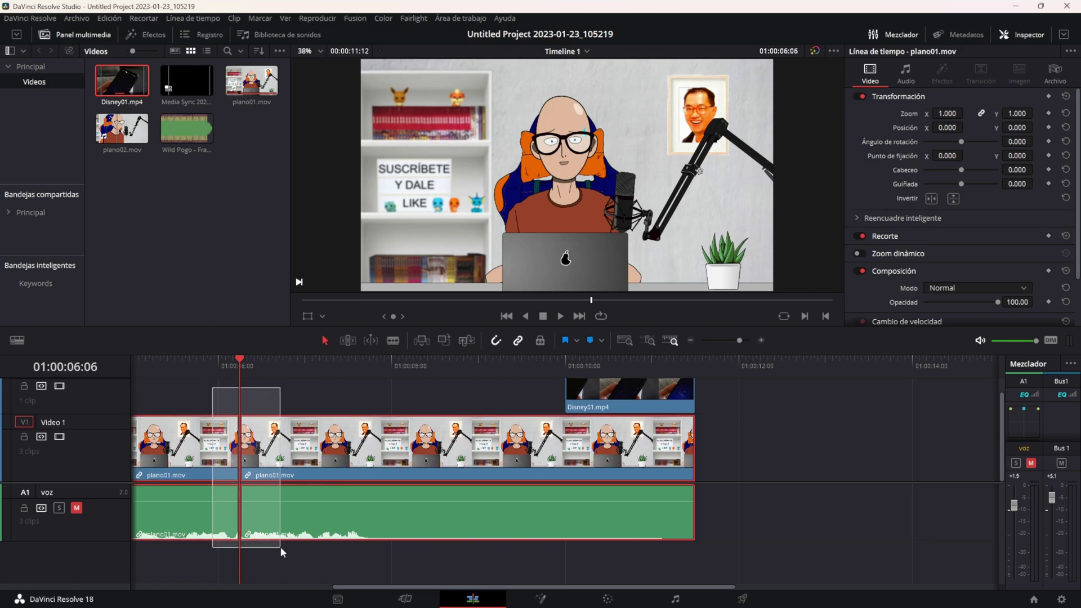
drag(319, 360, 371, 369)
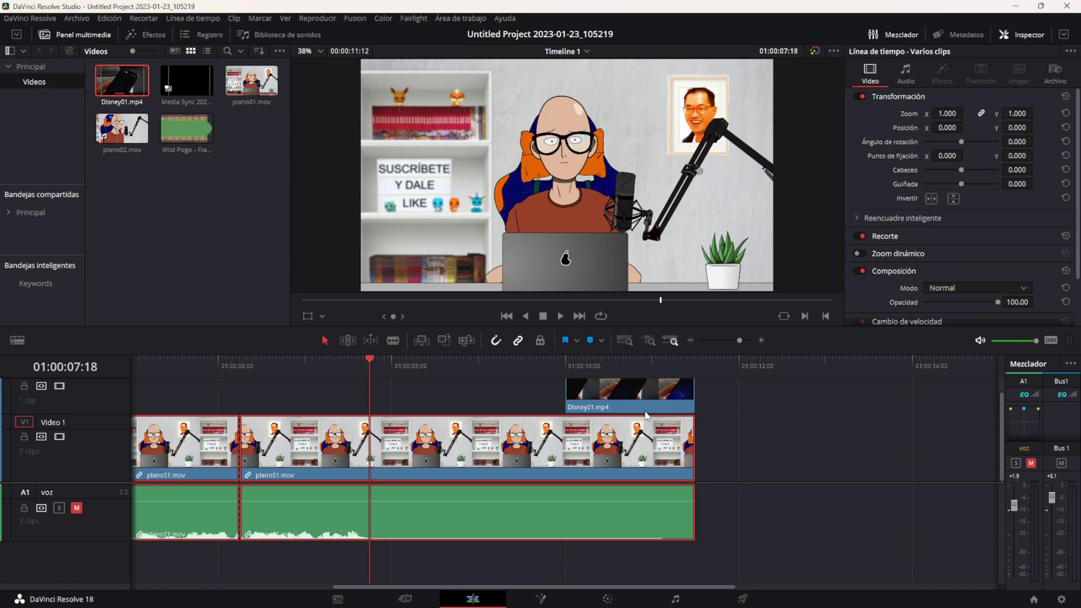
drag(686, 429, 370, 452)
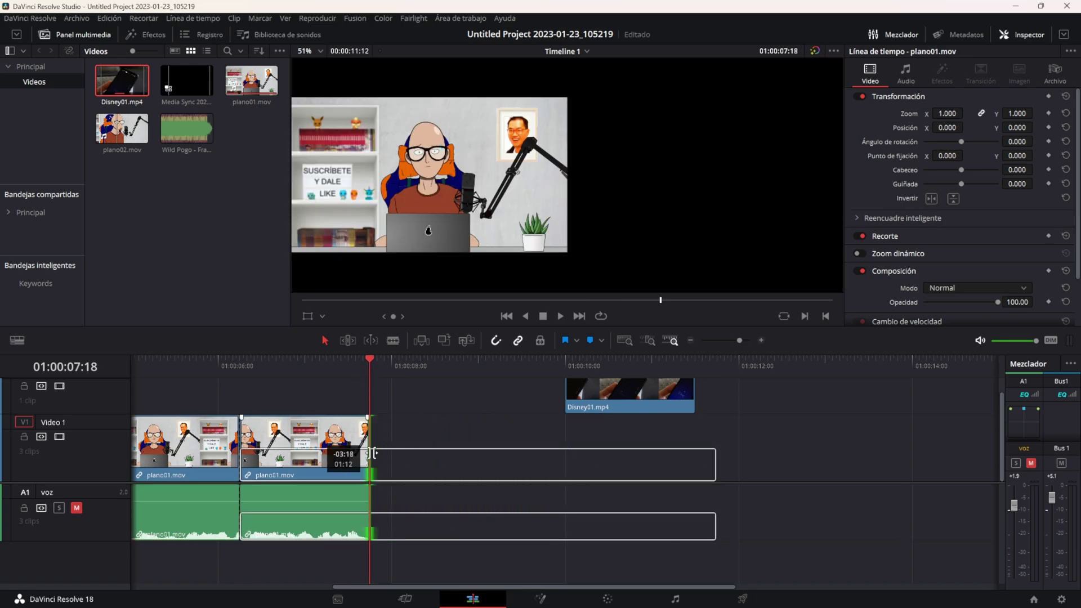
key(ctrl+z)
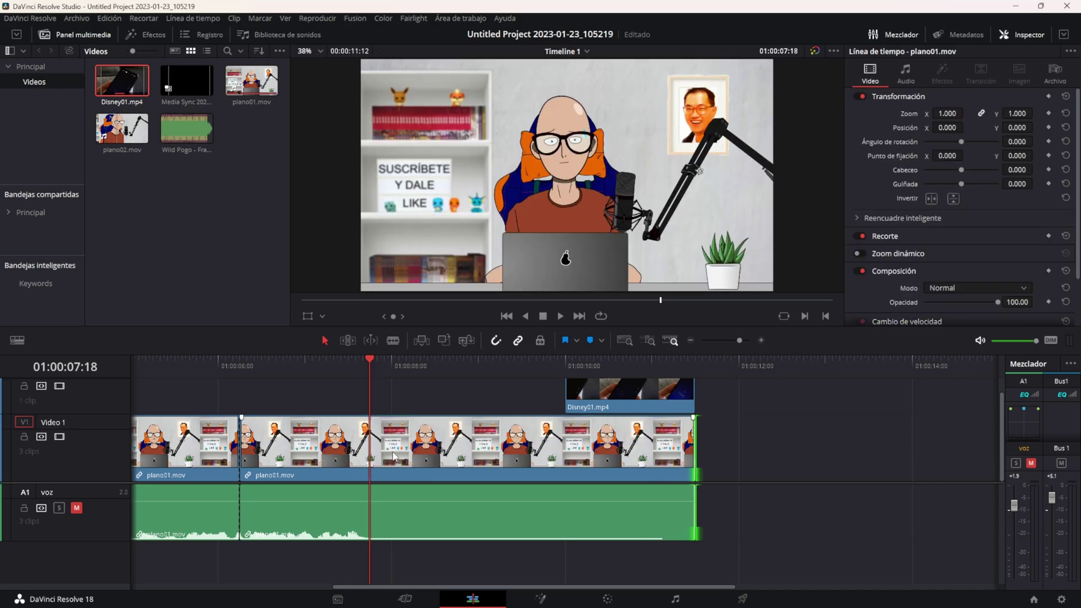
Blade plano01.mov at the playhead, delete the end piece, undo, and save the project.
key(b)
click(372, 459)
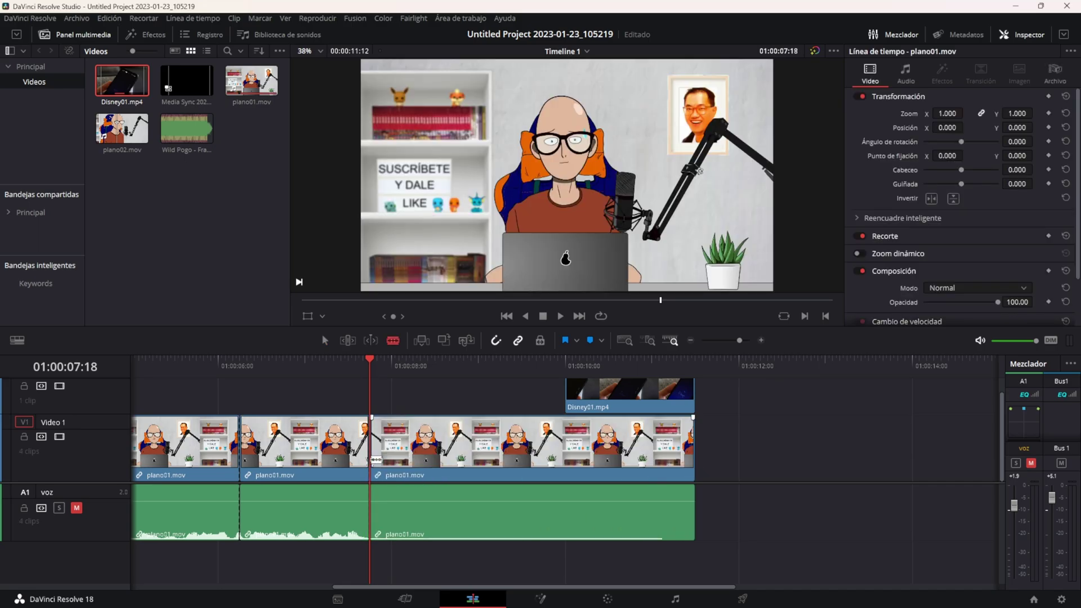
key(a)
key(Delete)
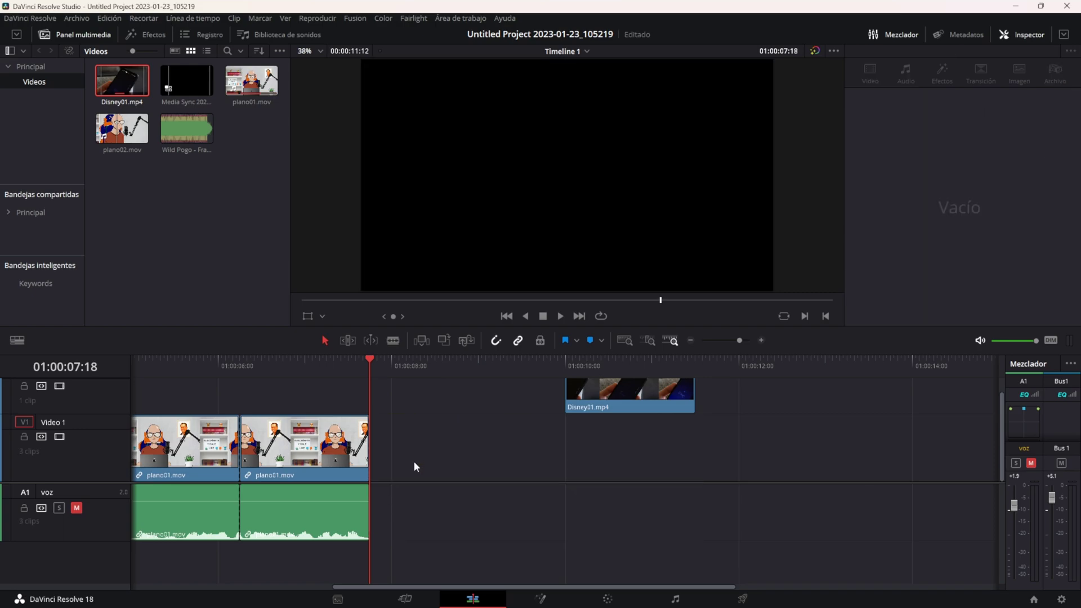
key(ctrl+z)
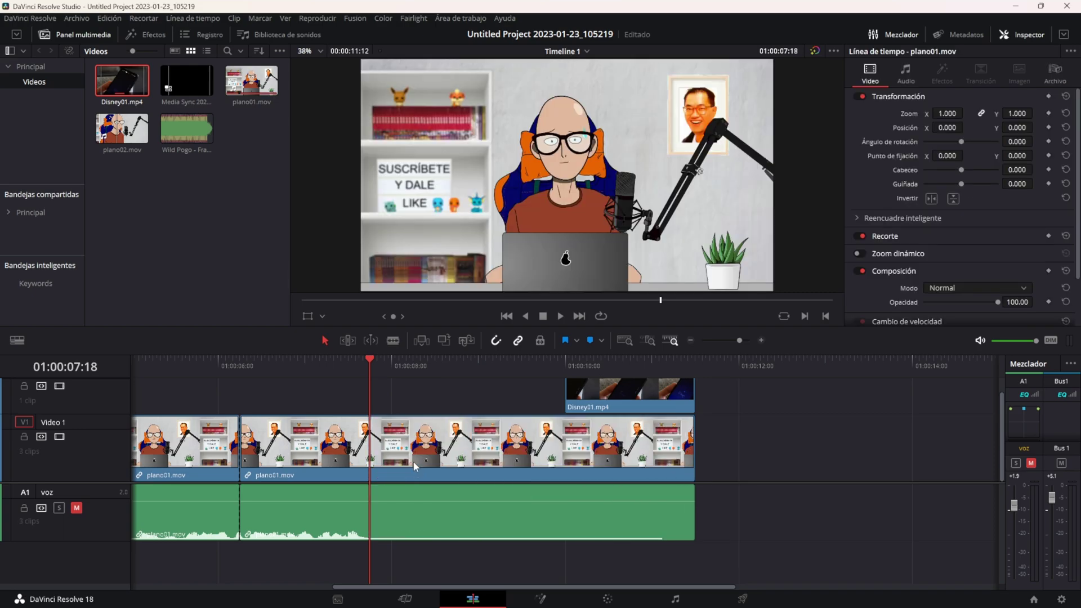
key(ctrl+s)
Try Trim Start and Trim End on the second plano01.mov clip, undo both, and open Keyboard Customization.
drag(241, 392, 370, 558)
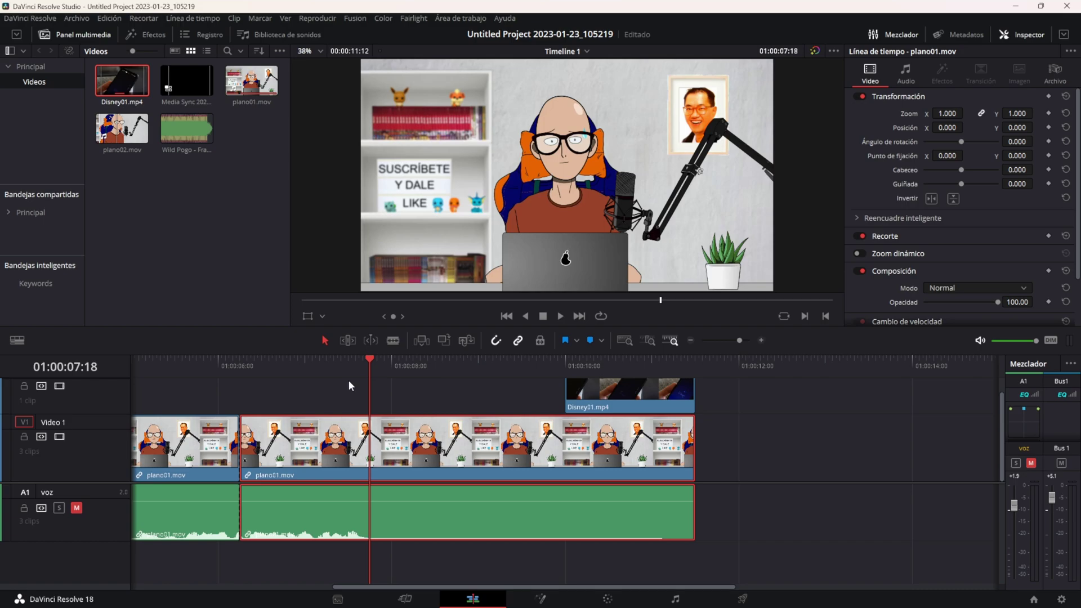
key(shift+bracketleft)
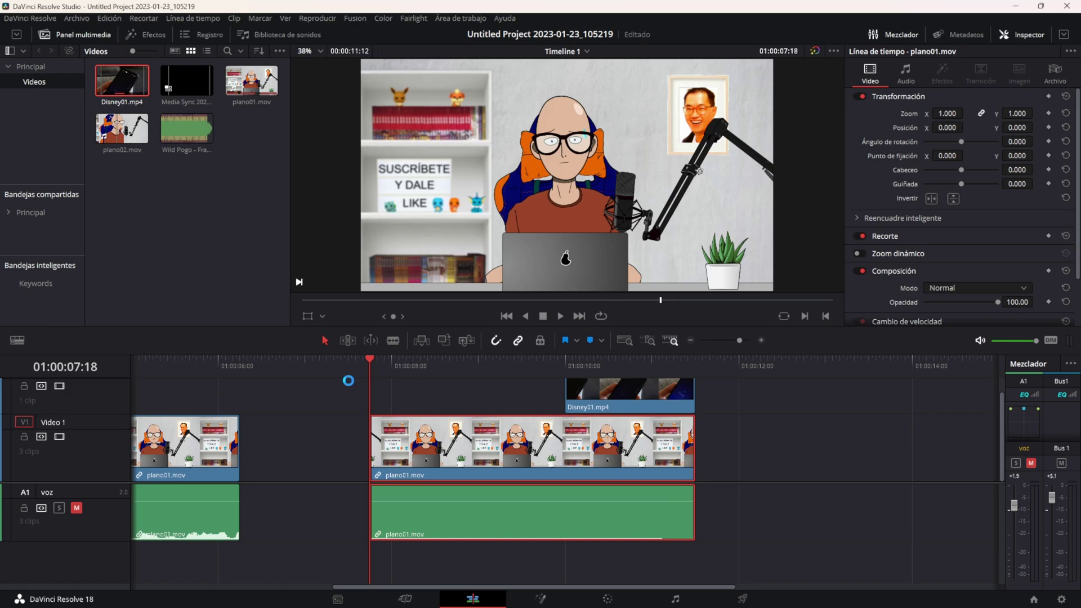
key(ctrl+z)
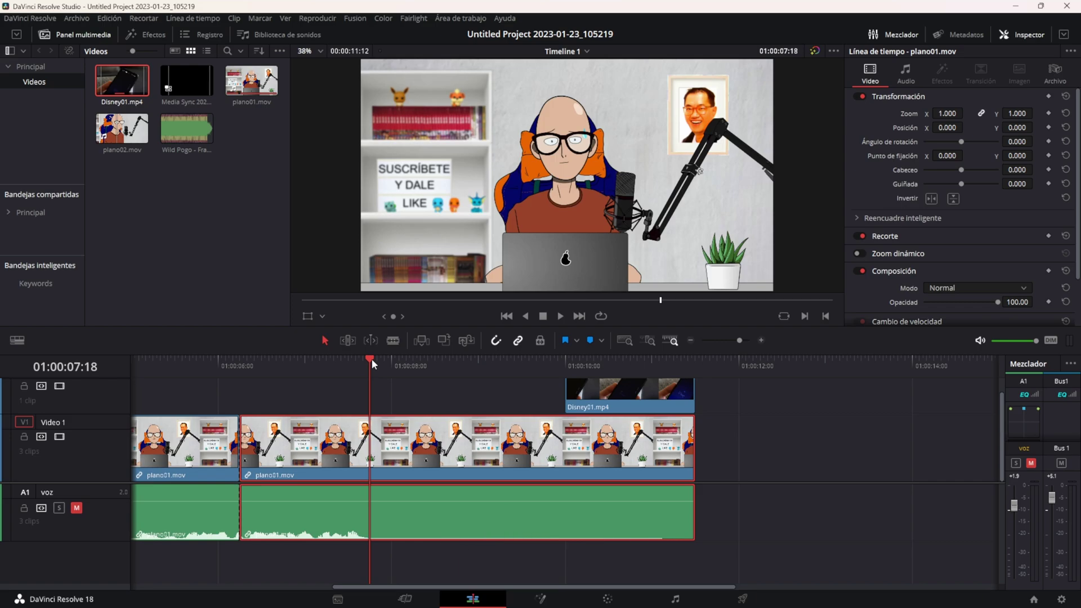
key(ctrl+shift+bracketright)
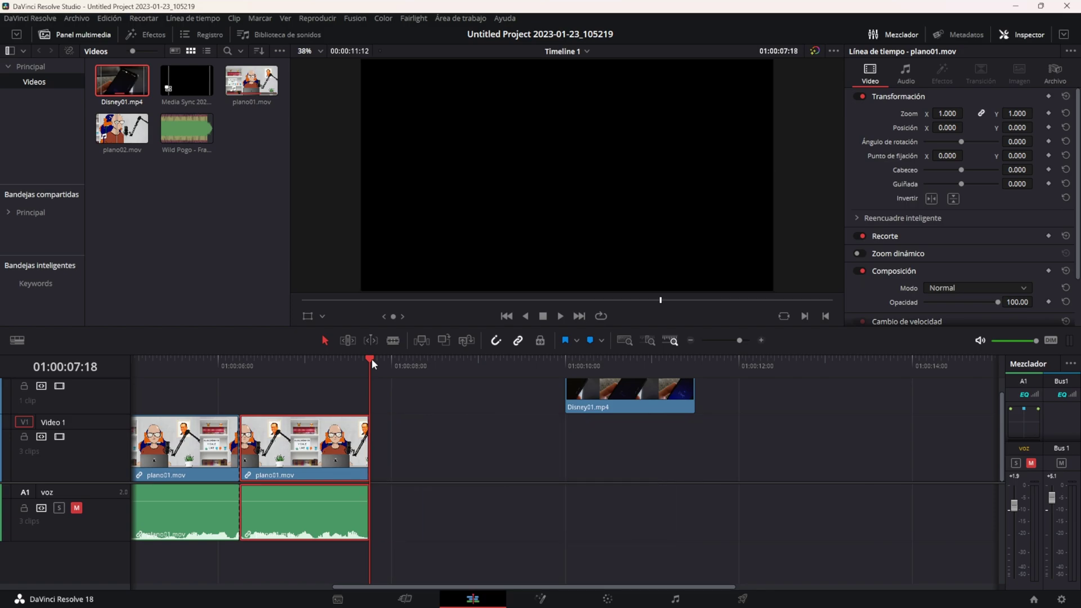
key(ctrl+z)
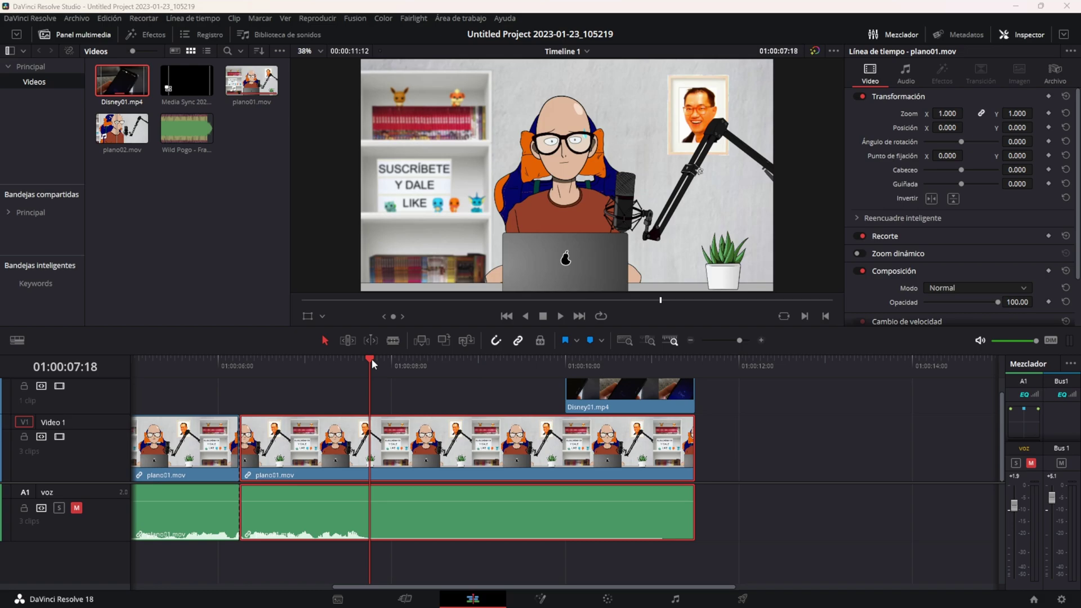
key(ctrl+alt+k)
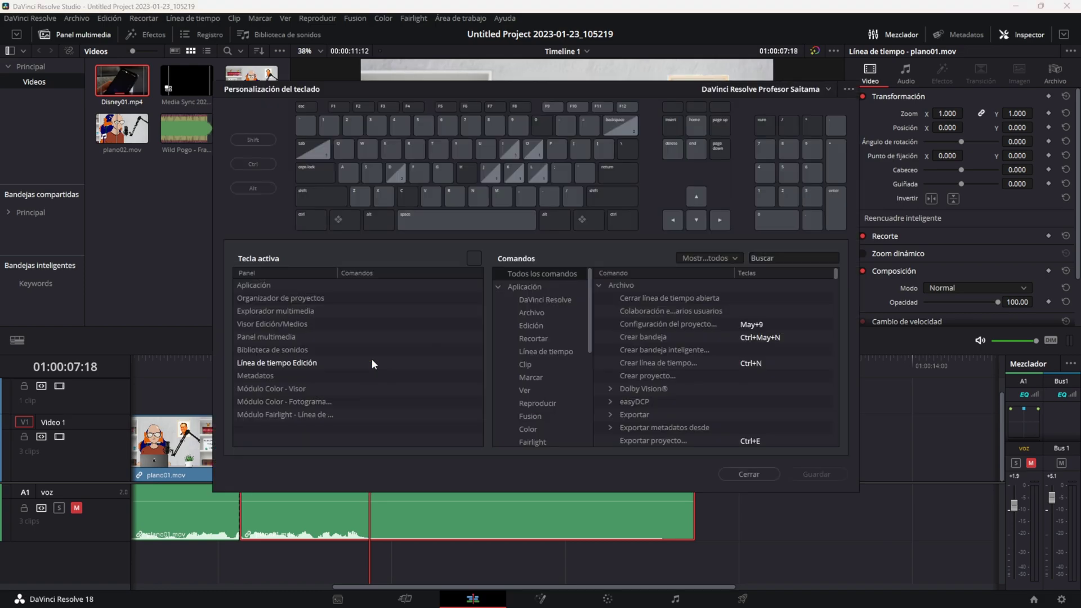
Search the commands for 'recort' and assign Ctrl+¨ to Marcar inicio y recortar.
click(778, 258)
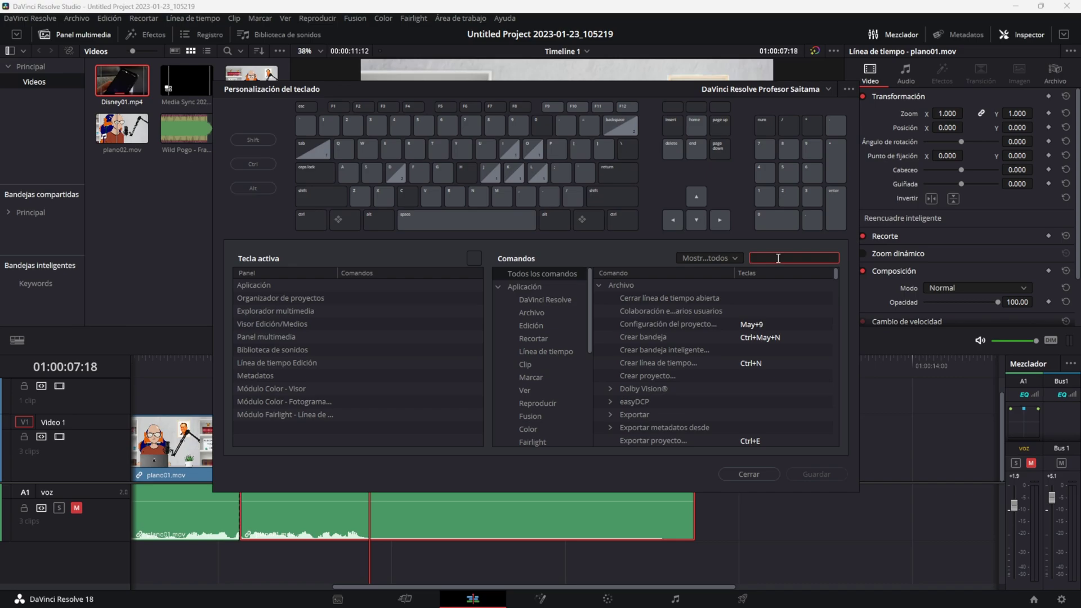
text(recort)
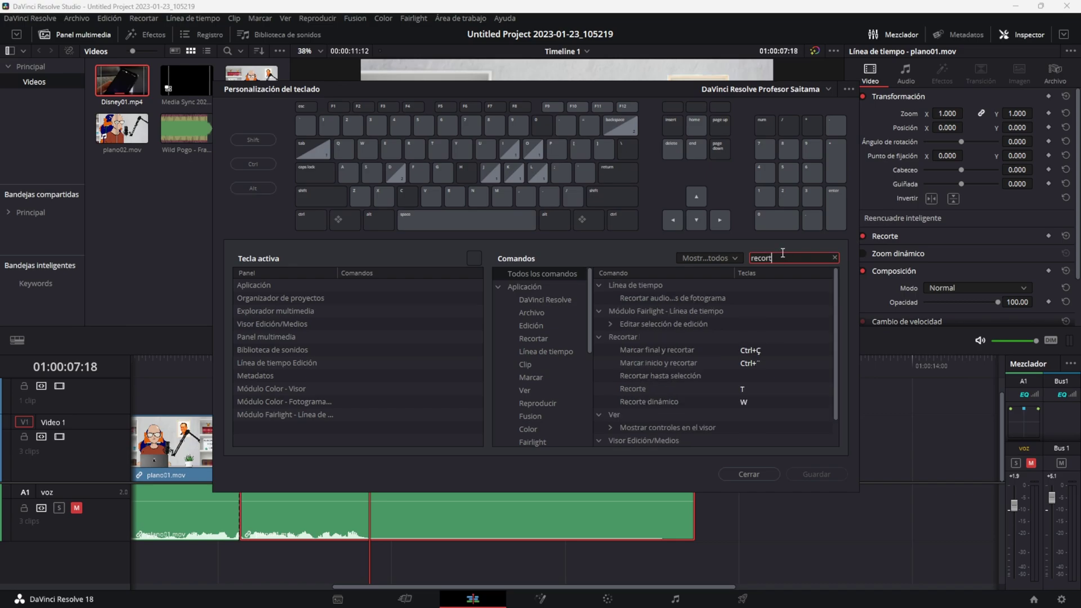
mouse_move(623, 353)
key(ctrl+dead_diaeresis)
click(749, 474)
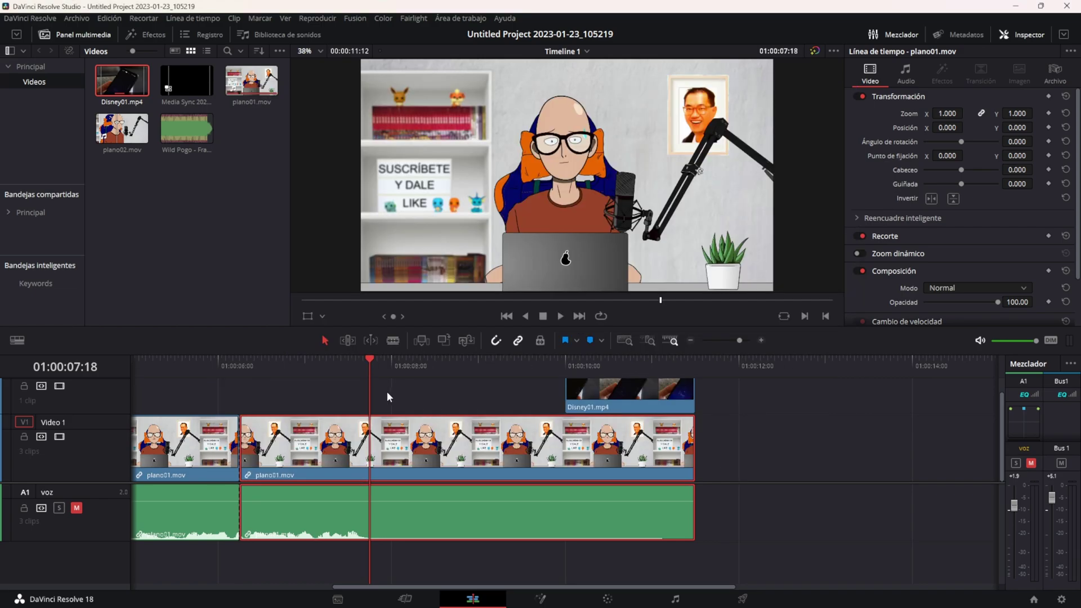